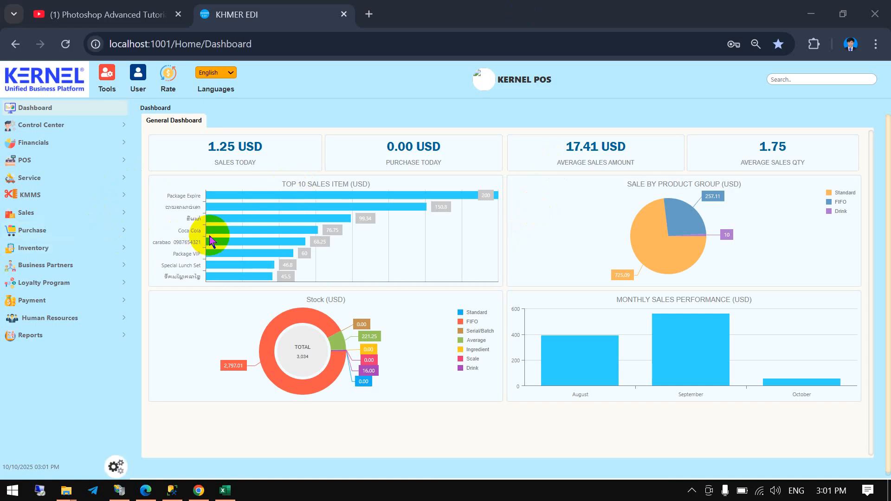
- Open the import page of Item Master Data within Inventory's Master Data
left_click(64, 252)
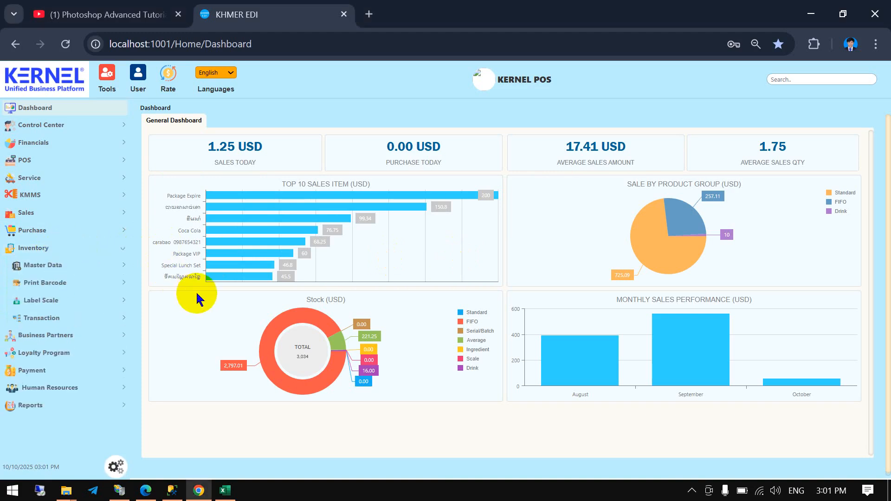
left_click(78, 264)
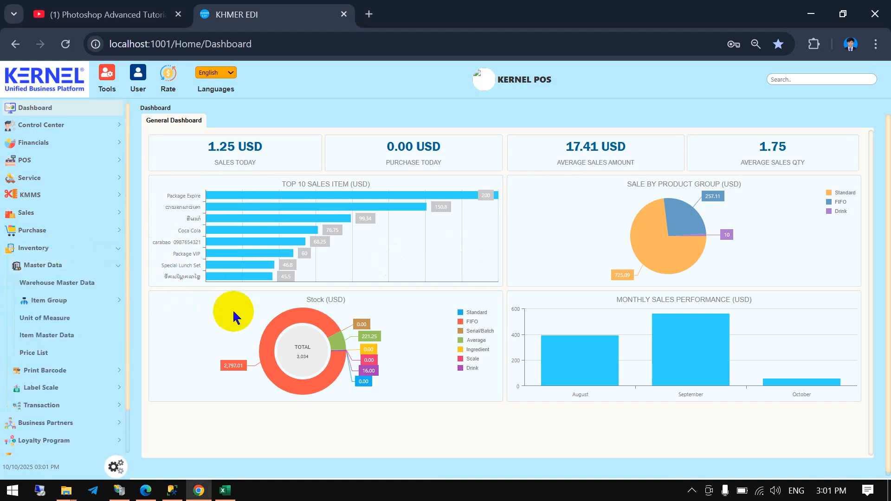
left_click(74, 335)
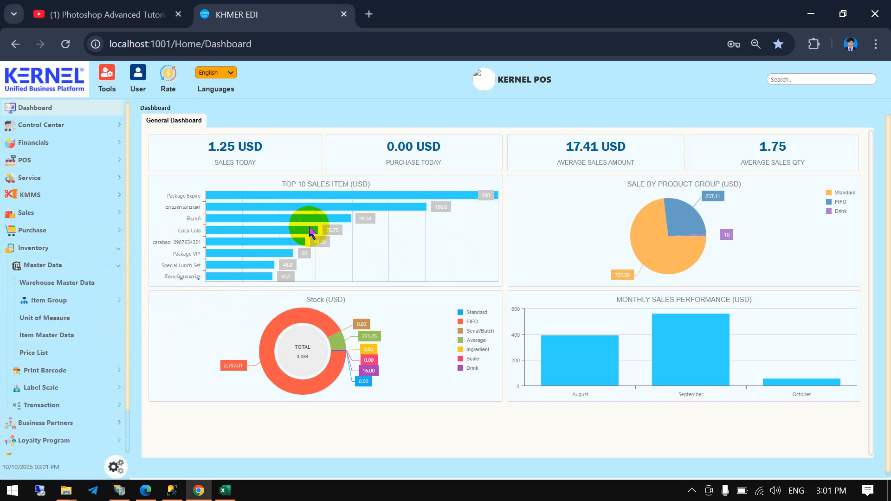
left_click(44, 341)
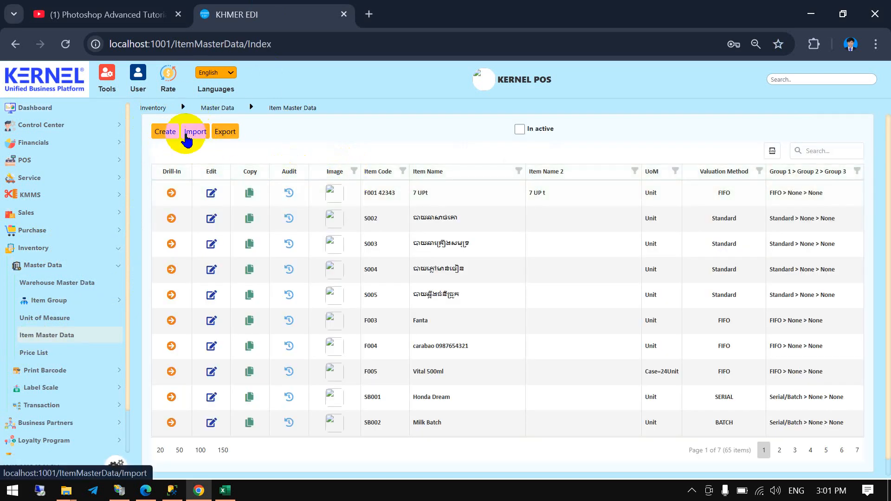
left_click(210, 148)
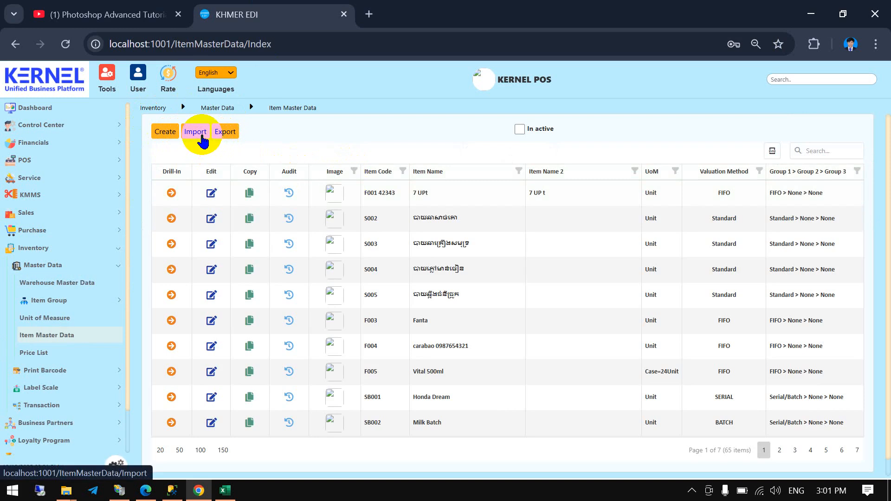
left_click(202, 137)
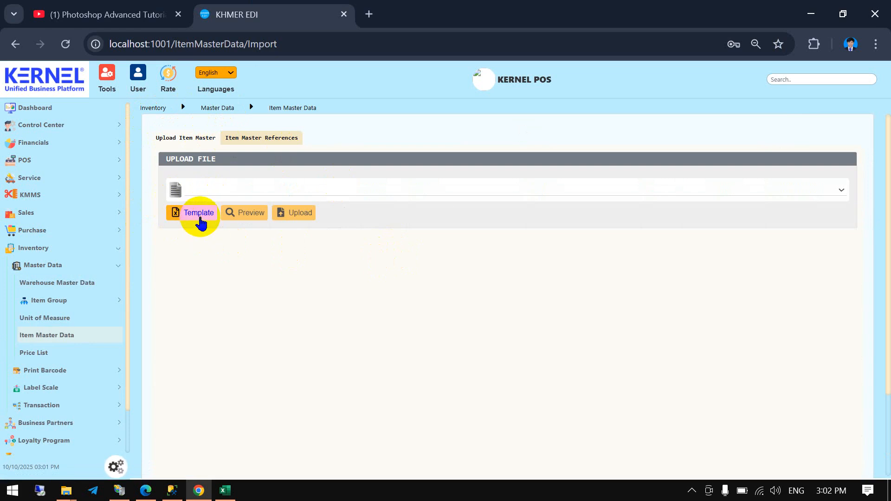
- Download the item master import template and open template (2).xlsx in Excel
left_click(199, 214)
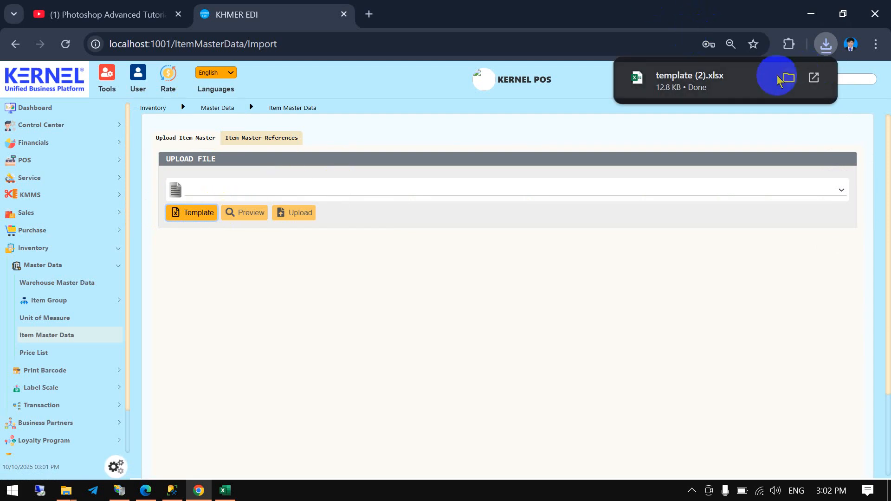
left_click(775, 77)
left_click(718, 75)
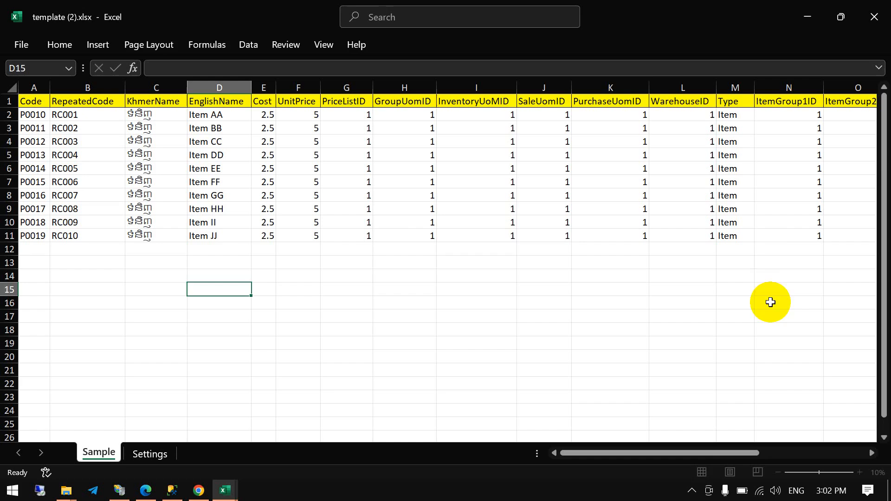
- Clear the sample items in rows 3 to 11, leaving only the P0010 example row below the headers
left_click(348, 234)
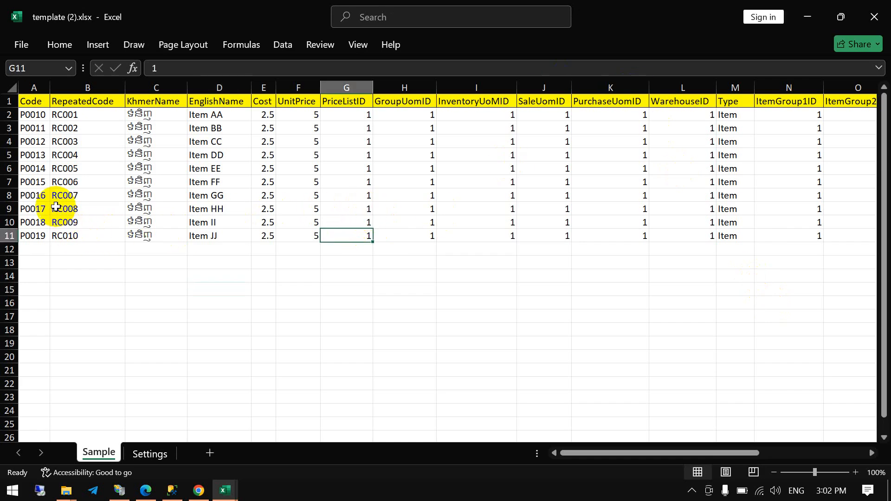
left_click_drag(12, 129, 500, 231)
left_click(500, 231)
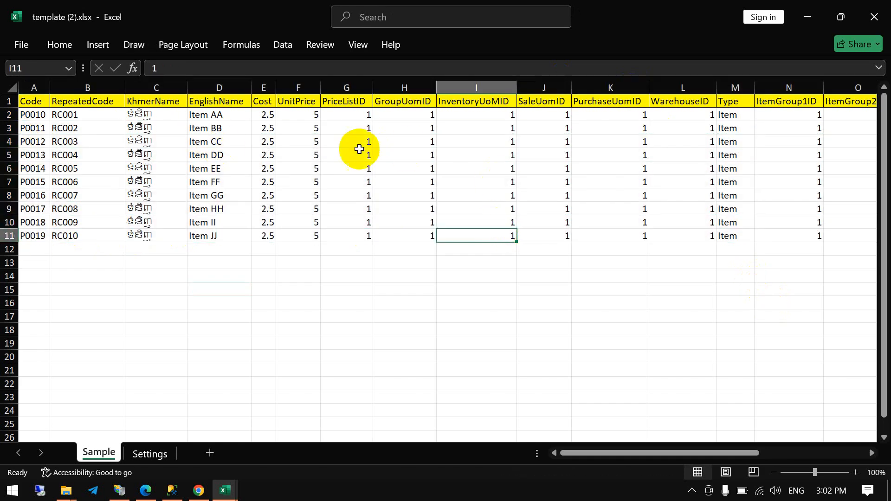
left_click_drag(9, 128, 5, 234)
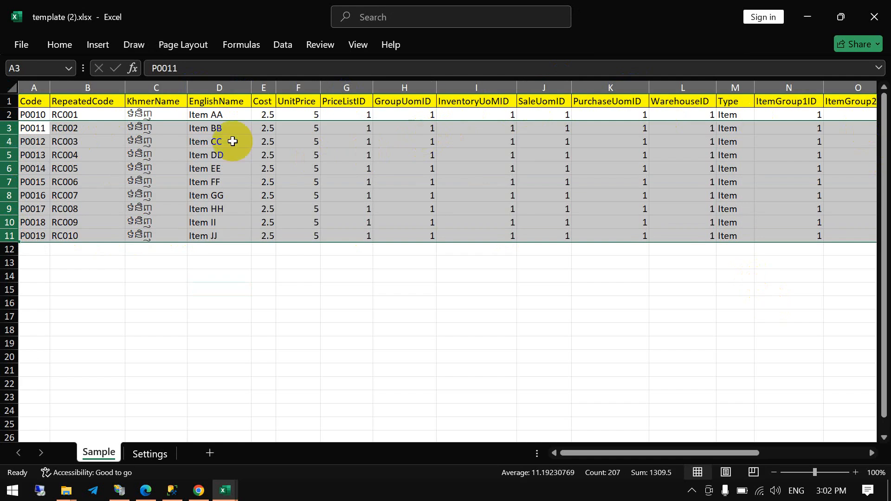
key("Delete")
left_click(180, 184)
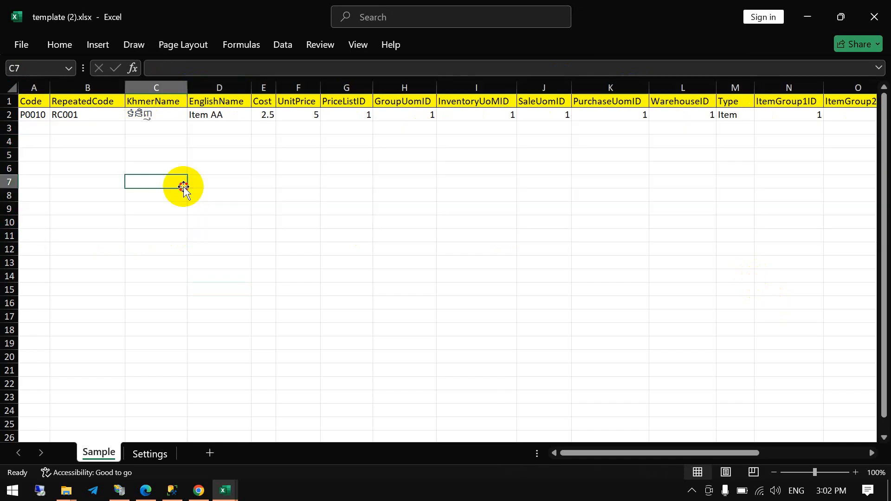
- Examine the template's columns from Code to UnitPrice against the remaining sample item row
left_click(32, 128)
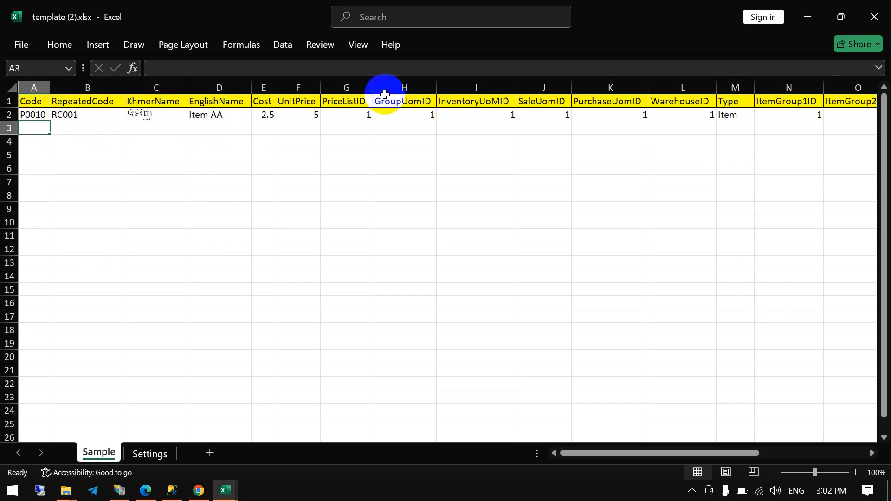
left_click(79, 132)
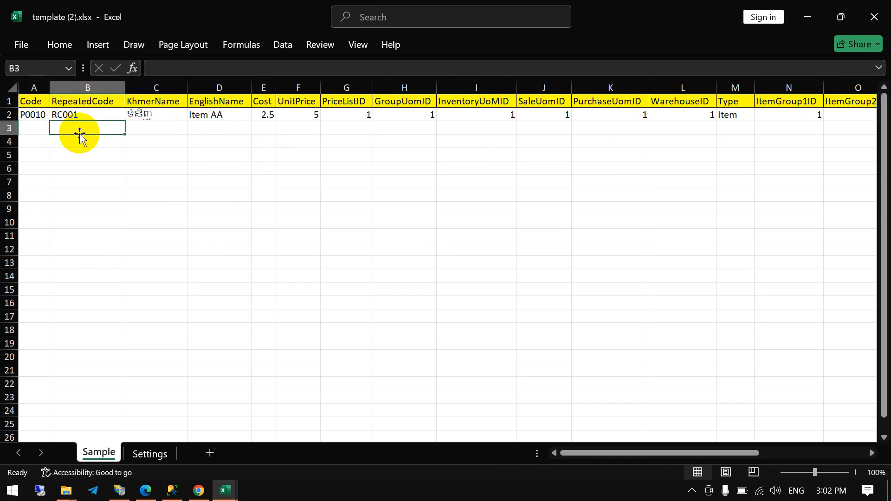
left_click(35, 130)
left_click(69, 129)
left_click(139, 132)
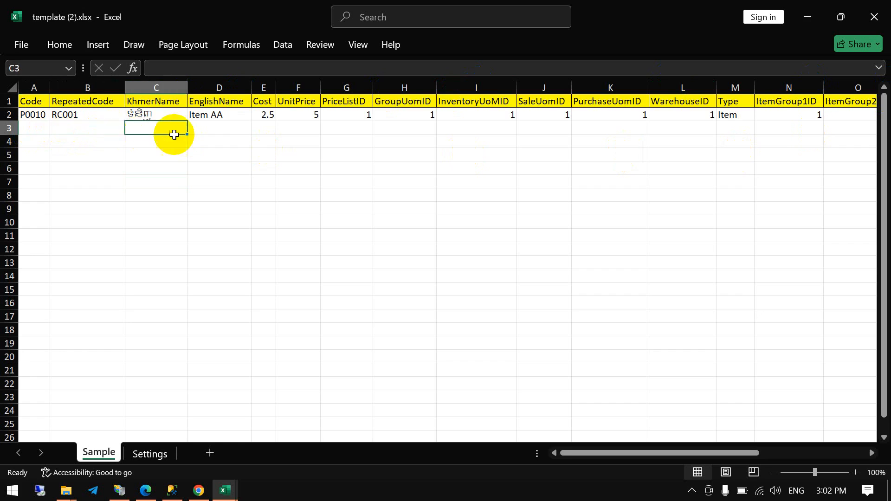
left_click(222, 131)
left_click(301, 127)
left_click(167, 129)
left_click(100, 132)
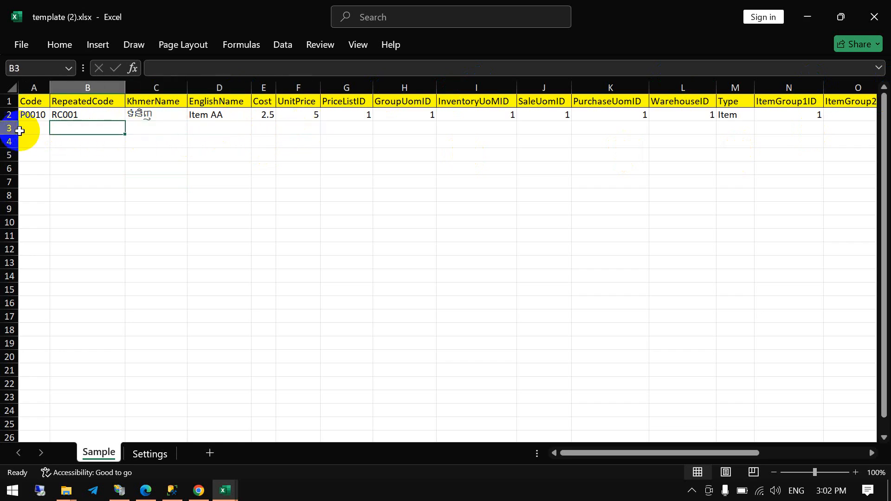
left_click(25, 131)
left_click(79, 132)
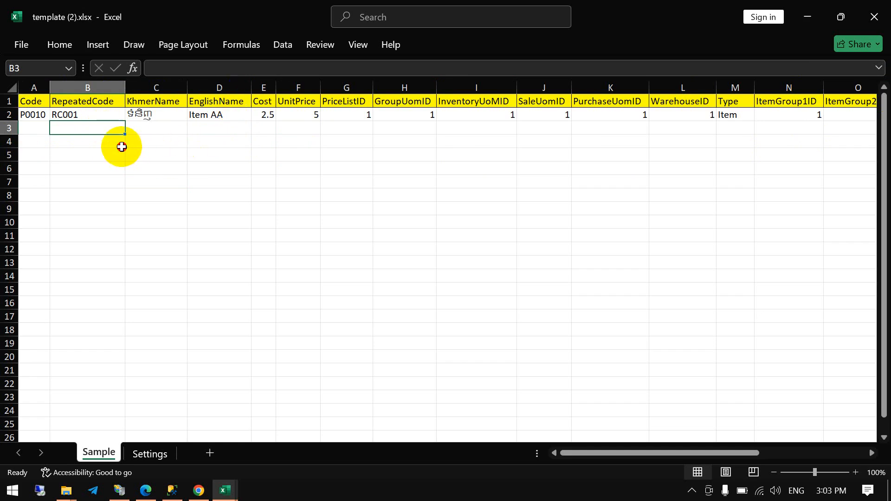
left_click(120, 144)
left_click(43, 126)
left_click(67, 126)
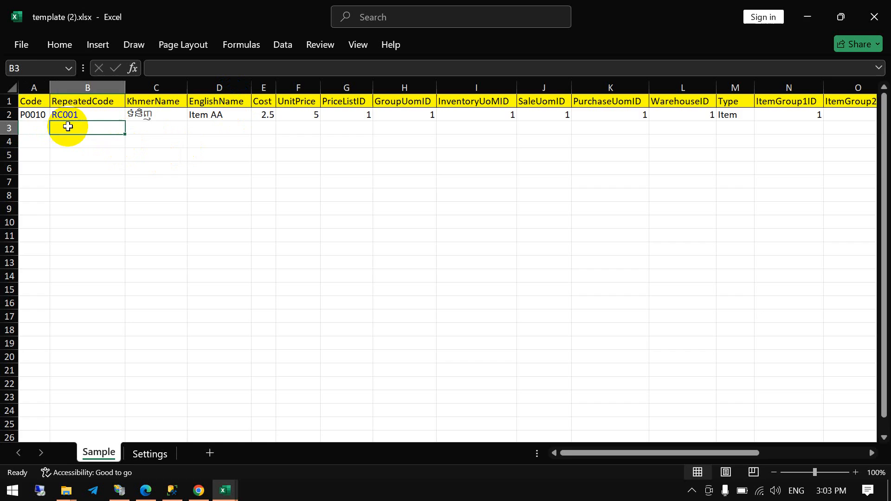
- Enter the codes G001 and G002 in A3:A4 and fill them across into the RepeatedCode column
left_click(37, 128)
type("G001")
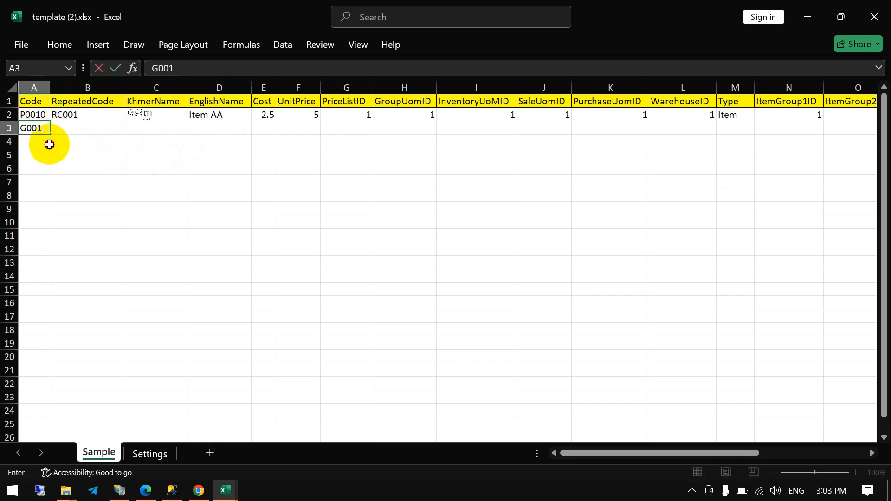
left_click(47, 142)
left_click(44, 131)
left_click_drag(53, 135, 114, 140)
- Enter "Vital1.5 L" as the KhmerName of item G001
left_click(171, 130)
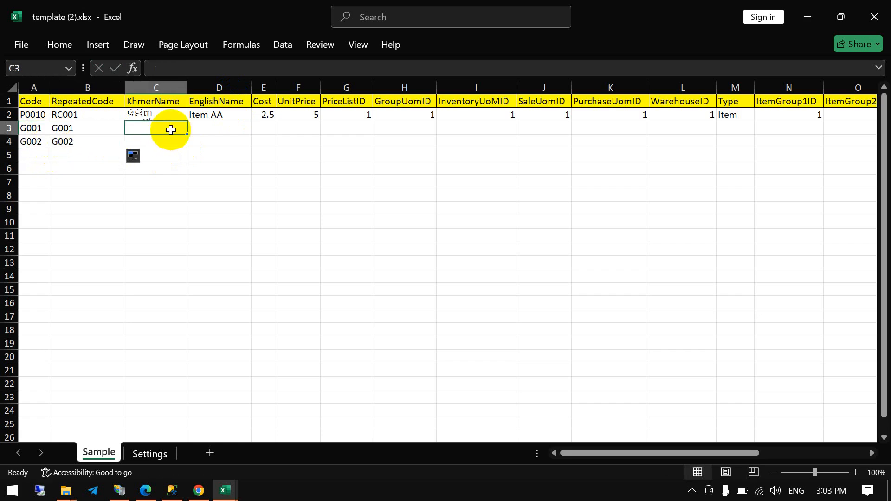
left_click(194, 128)
left_click(162, 128)
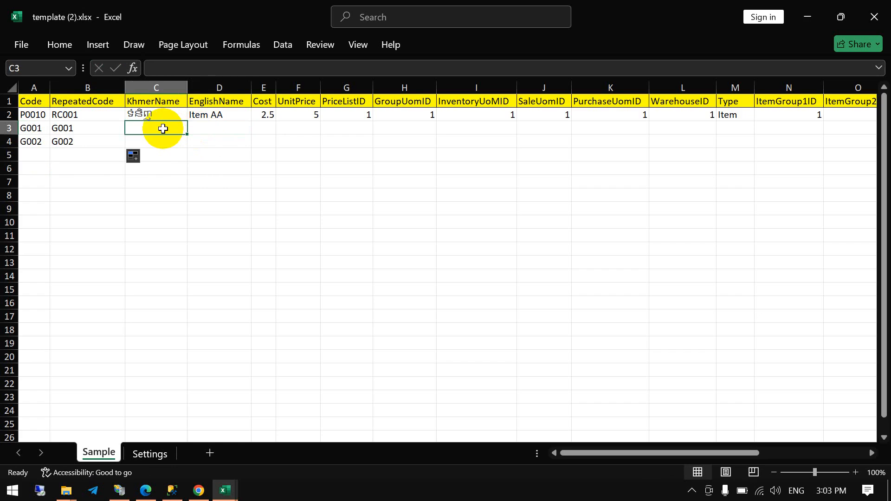
type("V")
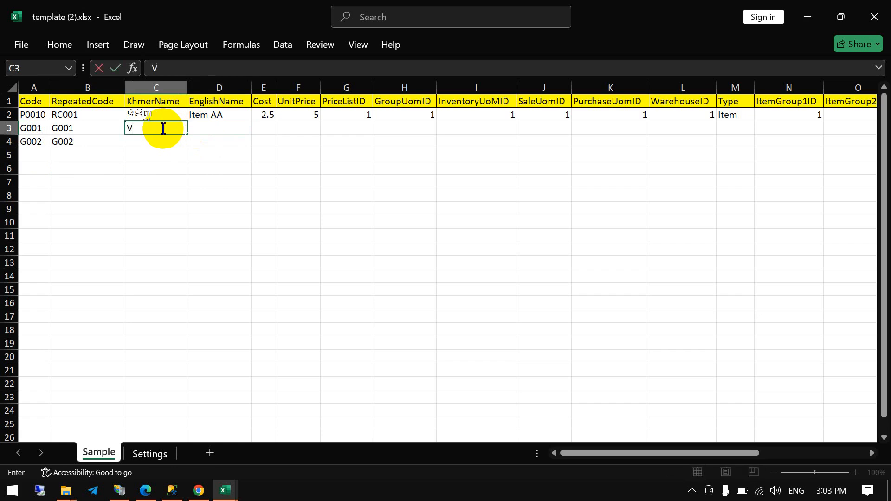
type("ital1.5 l")
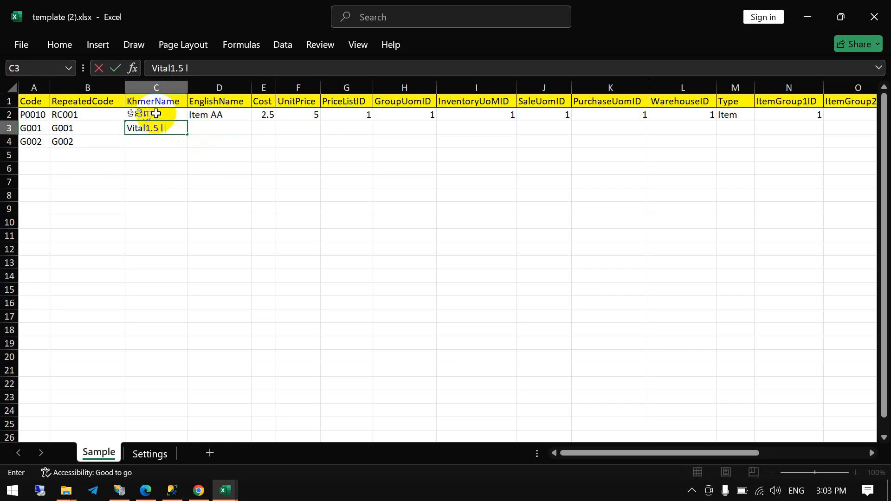
key("Return")
left_click(178, 131)
double_click(178, 131)
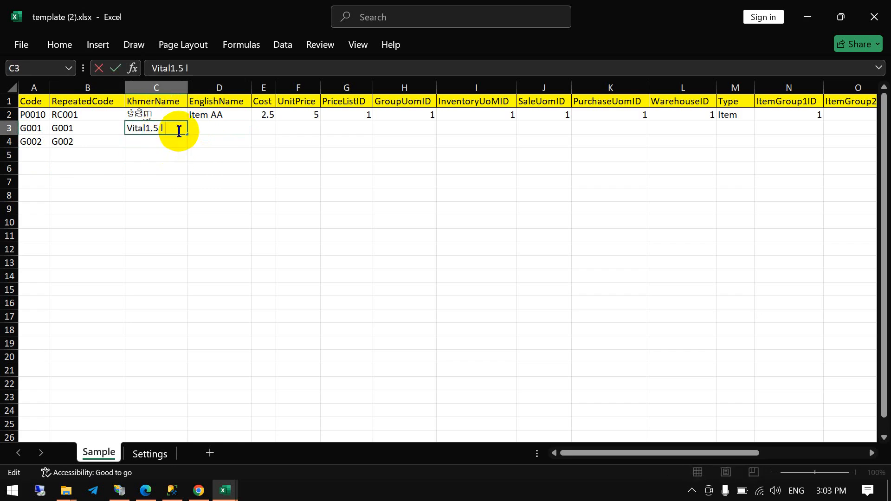
type("L")
left_click(181, 141)
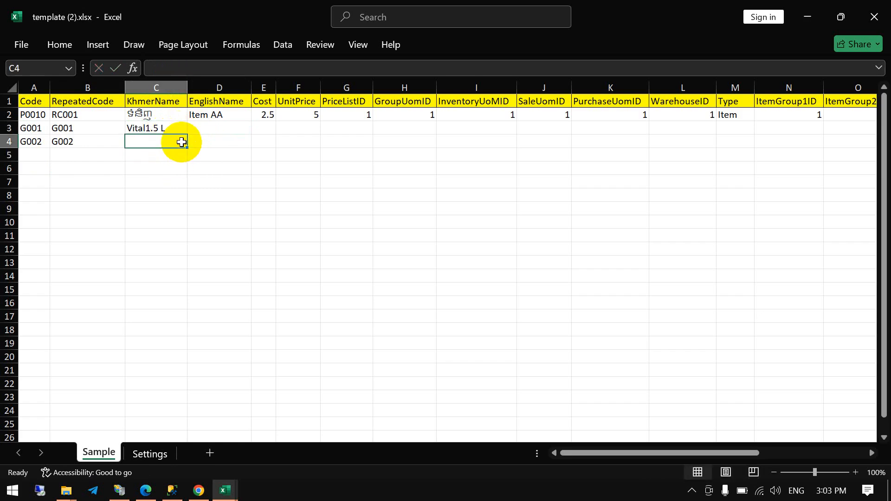
- Switch the input language to Khmer and enter "សណ្តែកខៀវ" as the KhmerName of item G002
key("alt+shift")
type("ស")
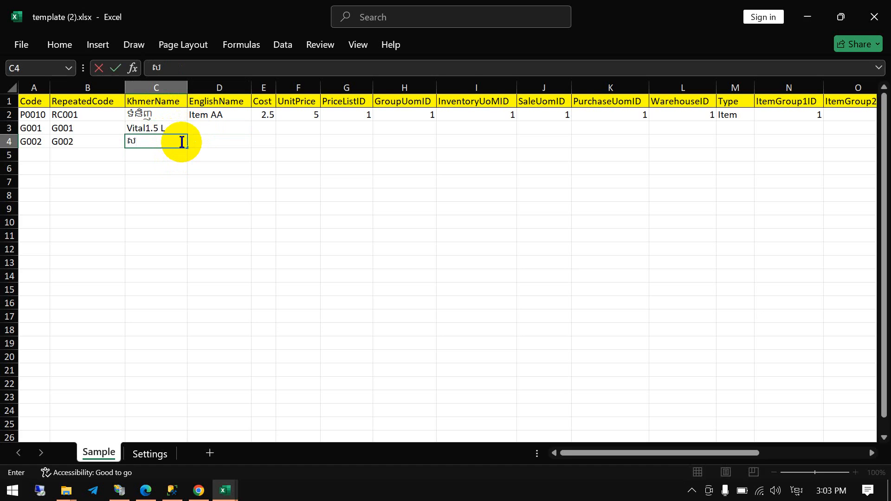
type("ណ")
type("្ដែ")
type("ក")
type("ឧ")
type("ៀវ")
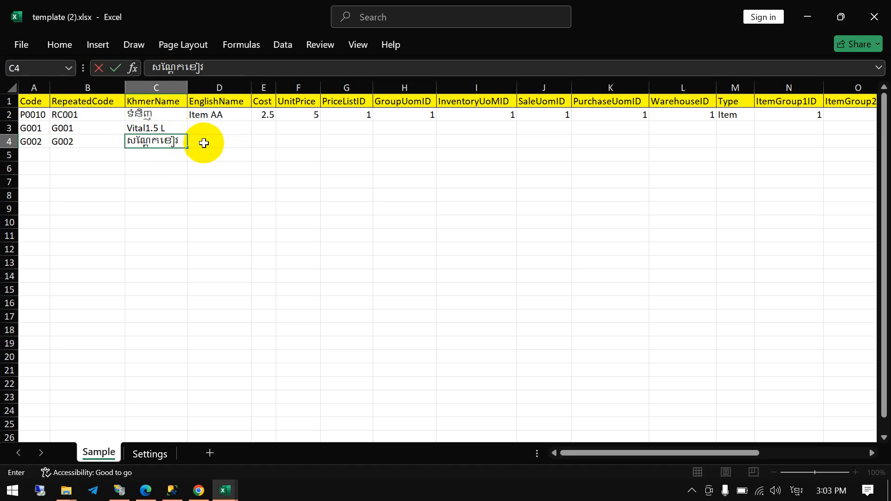
left_click(204, 141)
- Fill the KhmerName values of G001 and G002 across into the EnglishName column
left_click_drag(160, 128, 225, 144)
left_click(203, 127)
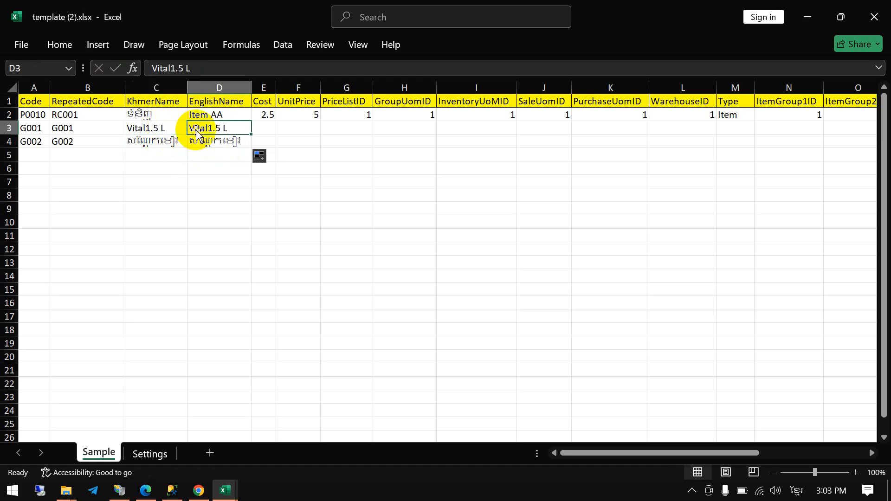
left_click(172, 128)
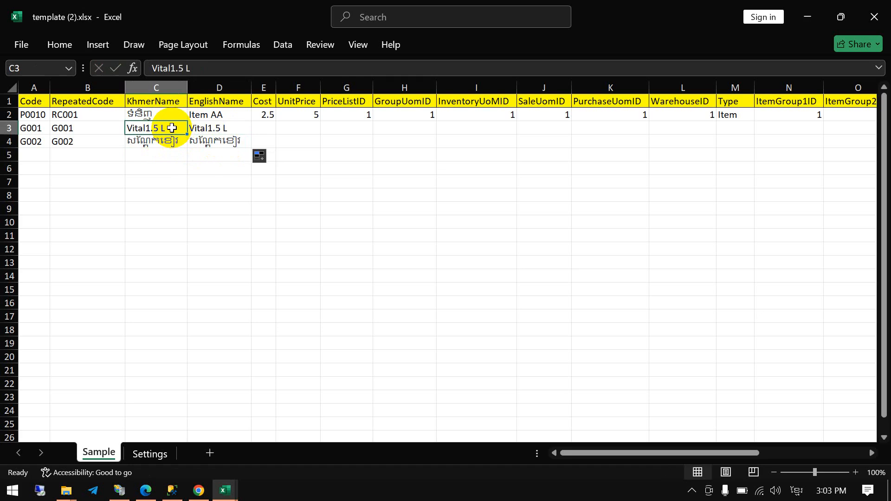
- Set the Cost of item G001 to 0
left_click(261, 127)
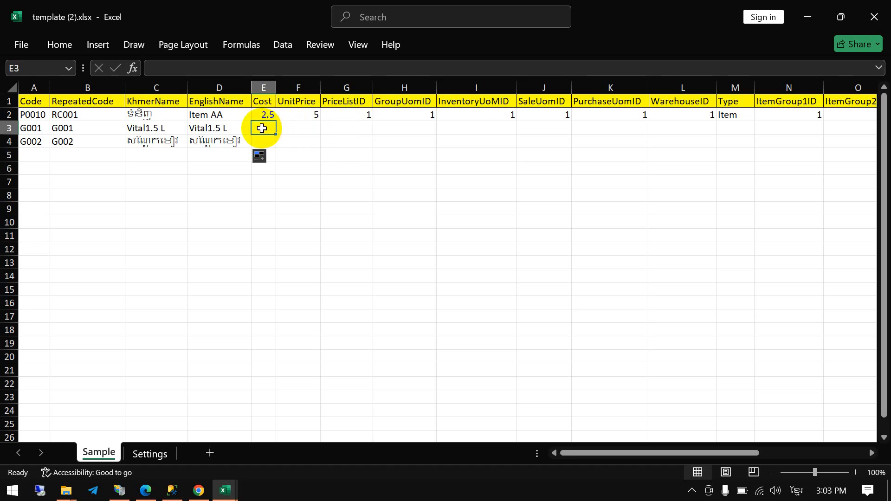
left_click(263, 140)
left_click(270, 124)
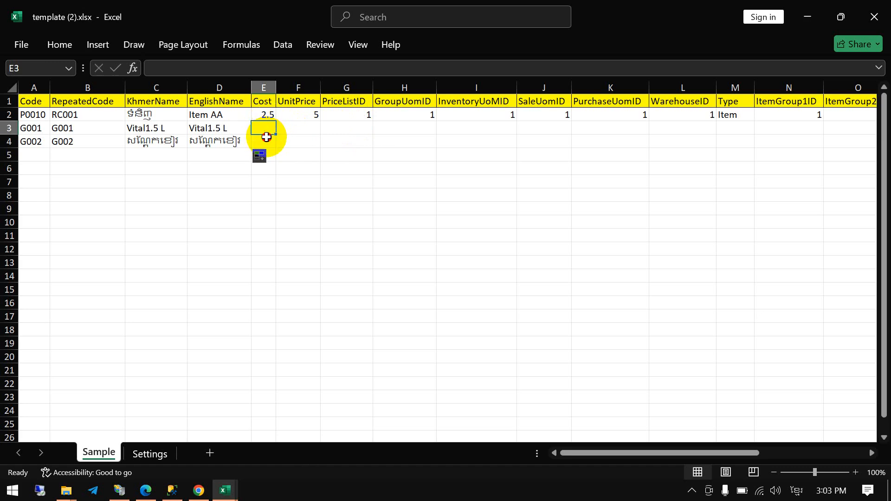
type("0")
key("Return")
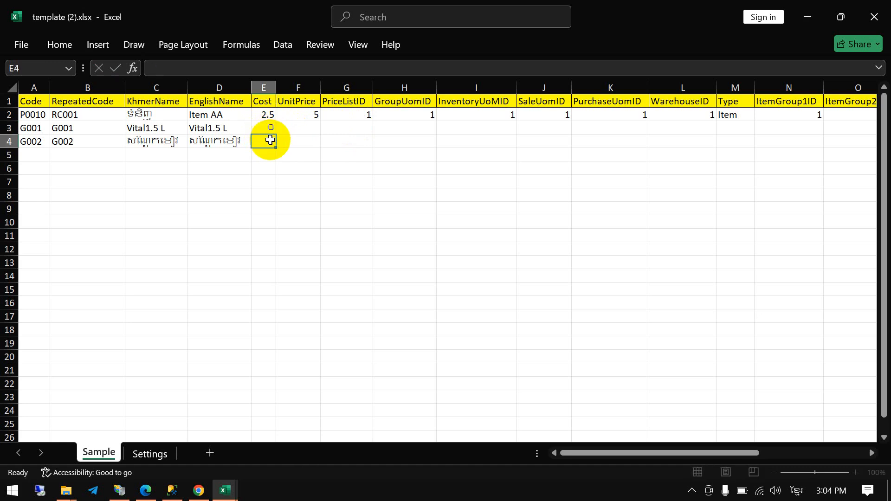
type("0")
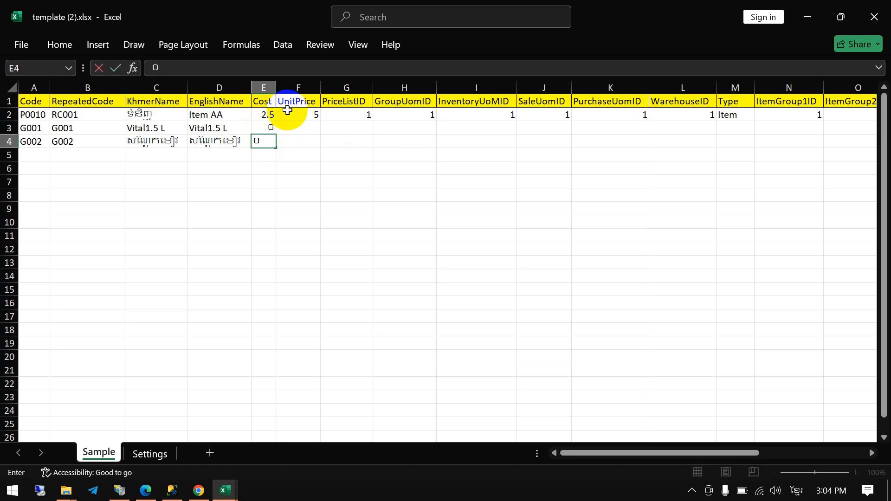
key("BackSpace")
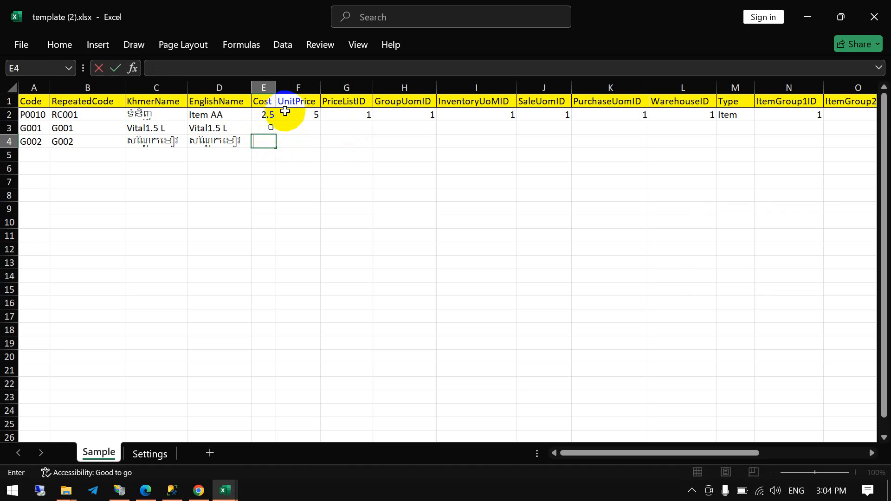
left_click(272, 129)
key("Delete")
key("ctrl+z")
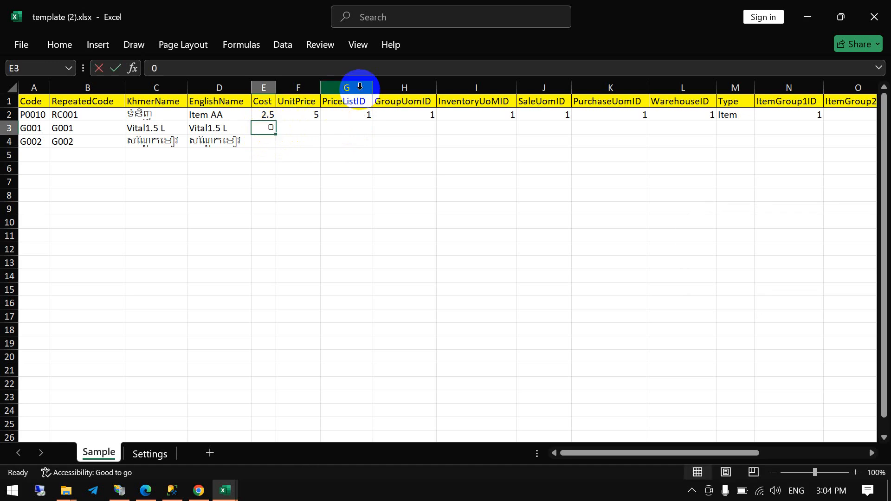
- Set the Cost of item G002 to 0 and fill it up into the Cost cell of G001
key("Return")
type("0")
key("Return")
left_click(254, 125)
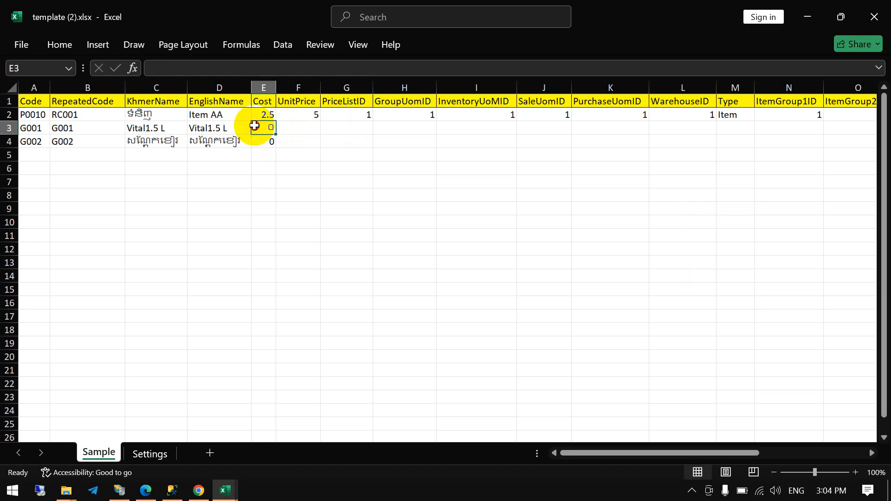
type("0")
key("Return")
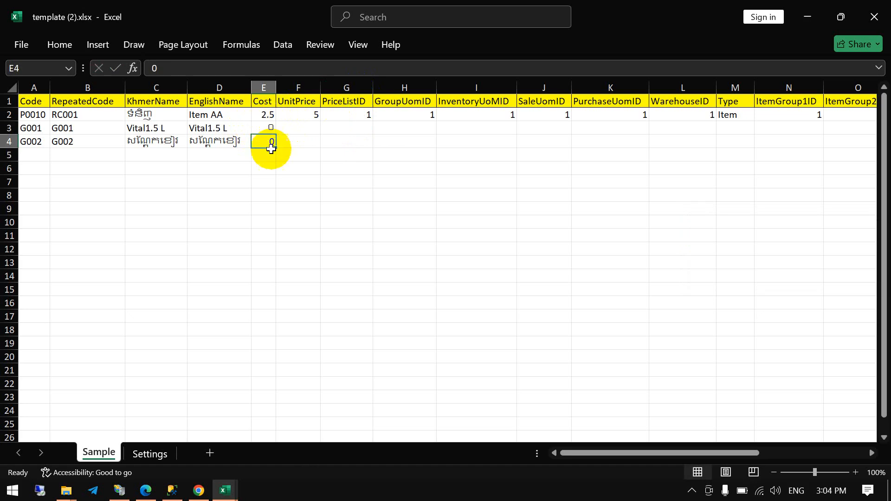
left_click_drag(272, 148, 274, 126)
- Set the UnitPrice of item G001 to 2 and the UnitPrice of item G002 to 1.5
left_click(303, 123)
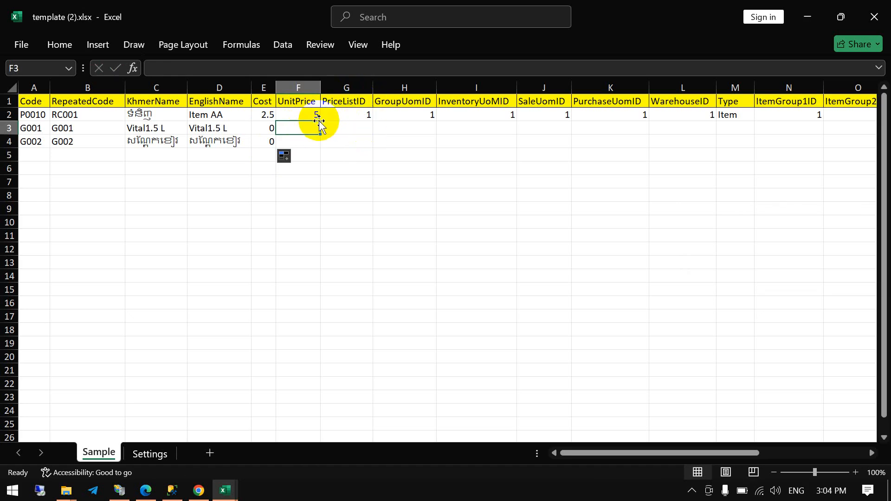
type("2")
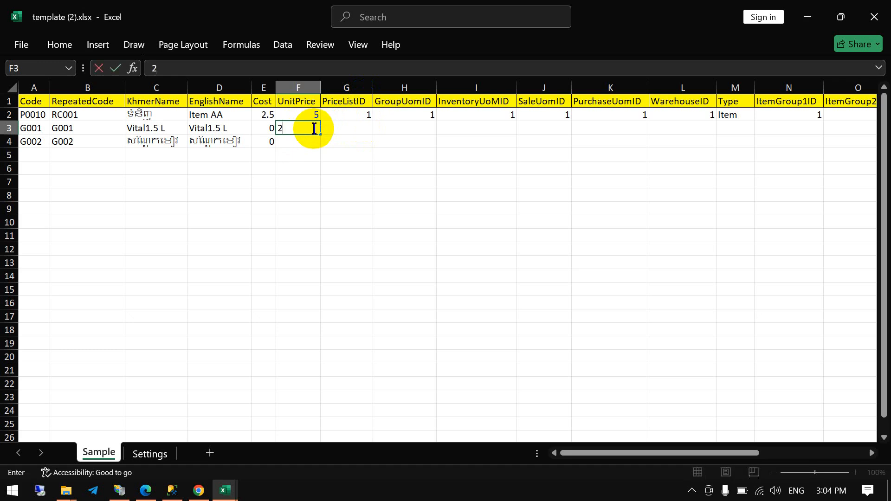
left_click(307, 139)
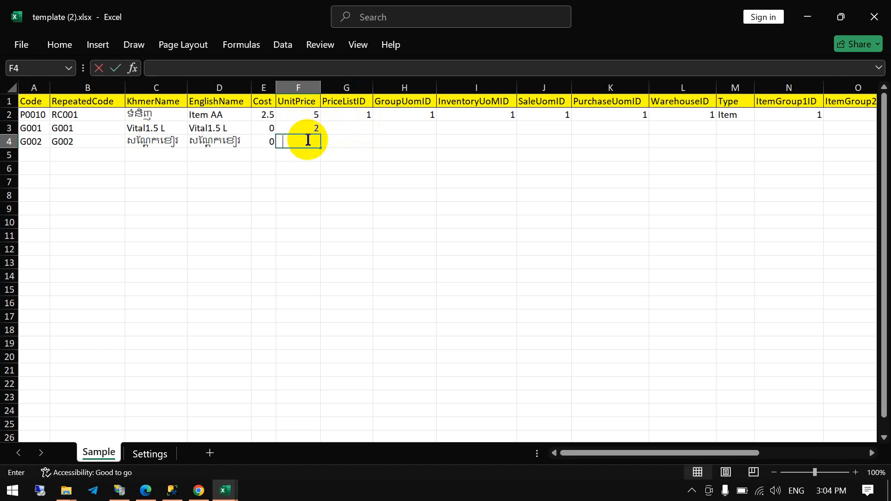
type("1.5")
- Switch to KERNEL POS and look up the PricelistID of USD(dollar) in the item master references
left_click(347, 131)
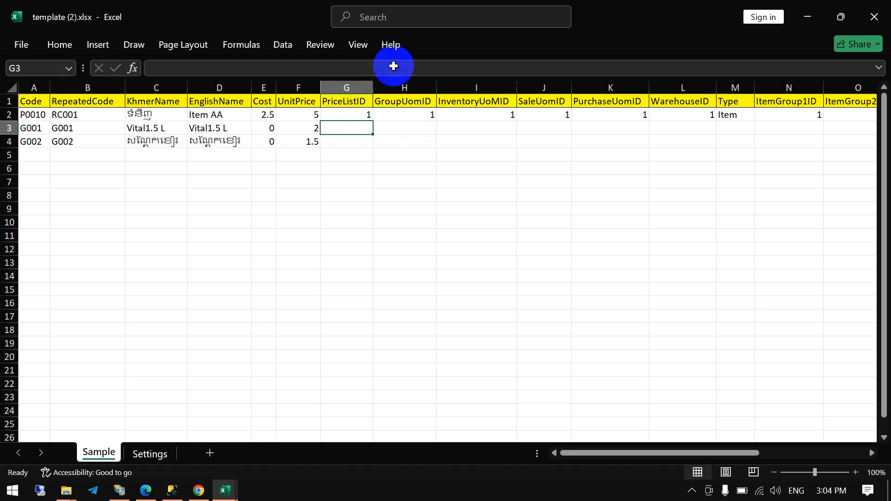
key("alt+Tab")
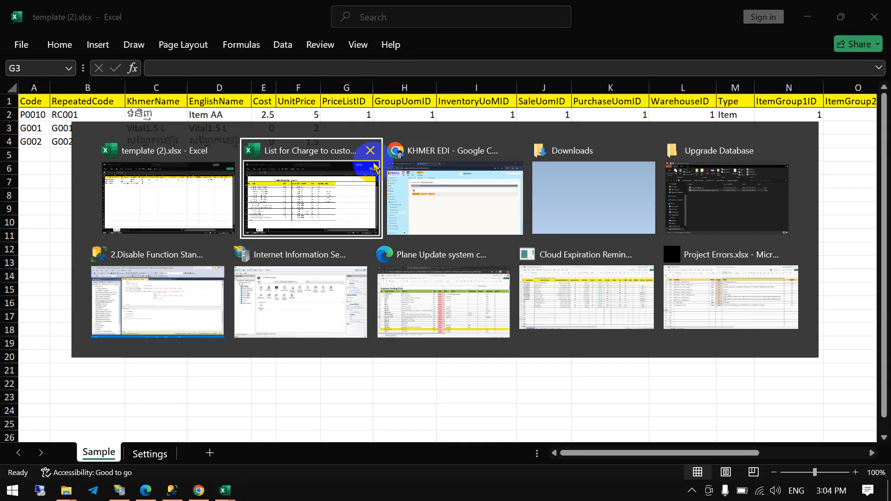
key("alt+Tab")
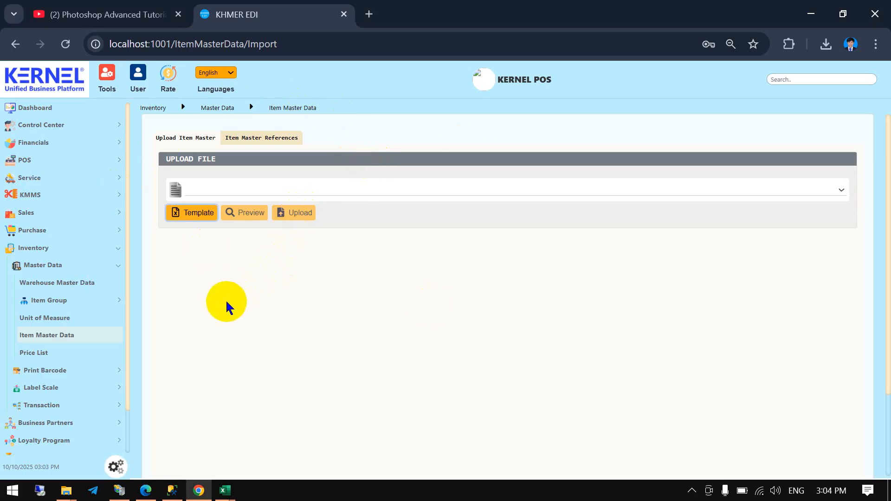
left_click(258, 229)
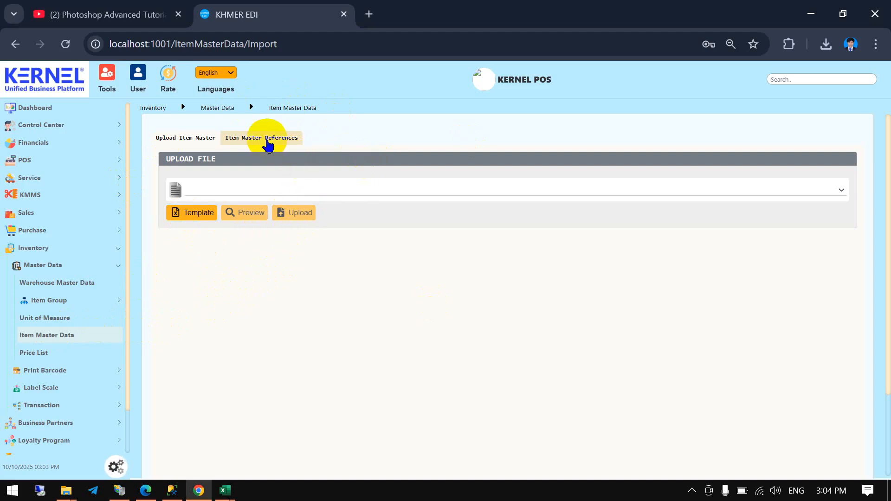
left_click(276, 144)
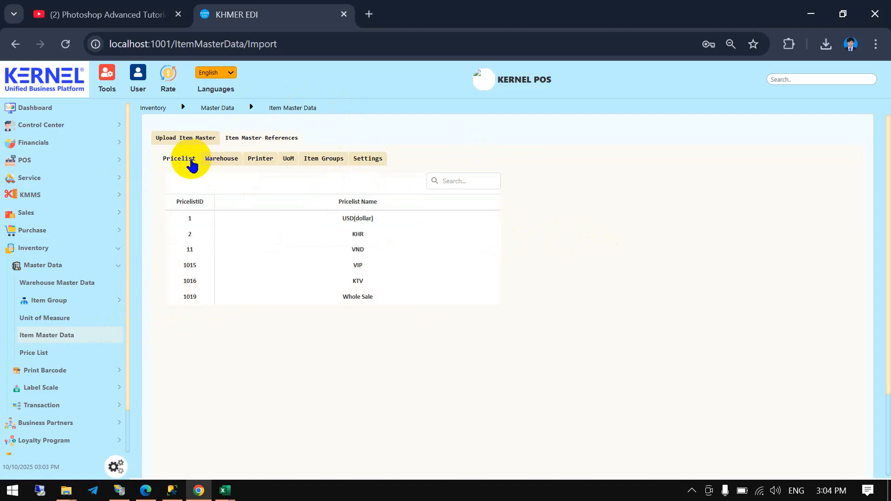
left_click_drag(383, 220, 339, 221)
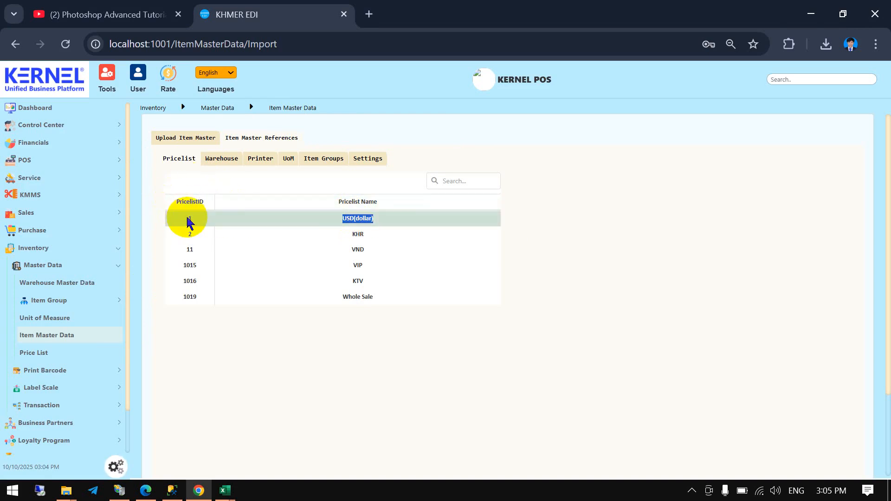
- Return to the Excel template and set the PriceListID of items G001 and G002 to 1
key("alt+Tab")
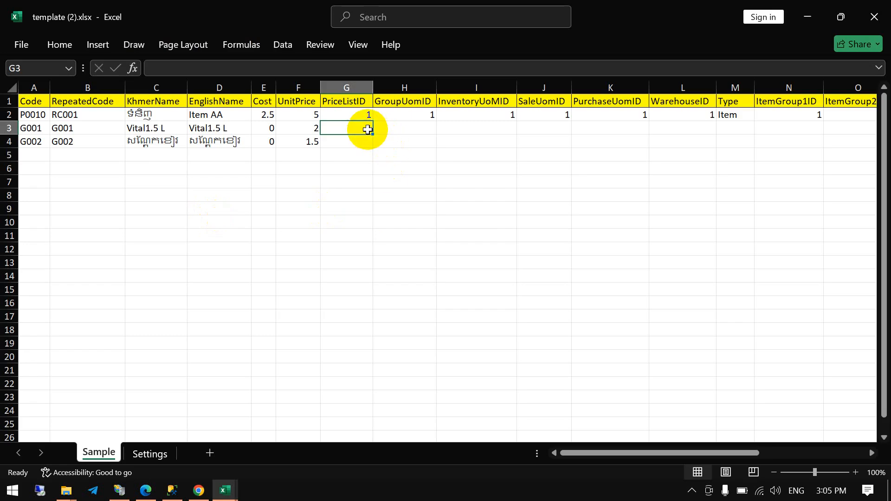
type("1")
key("Return")
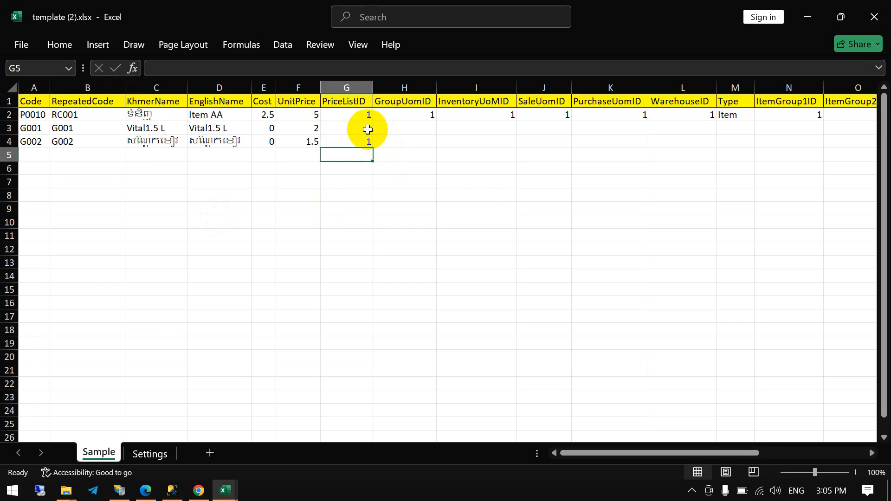
- Look up the GroupUoMID of Case=24Unit in the KERNEL POS UoM references and enter 1 as the GroupUomID of item G001 in Excel
left_click(396, 126)
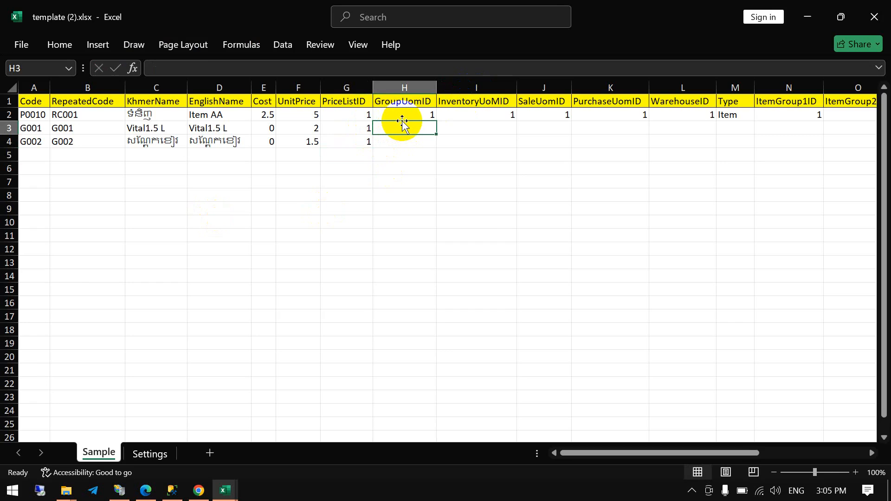
left_click(232, 126)
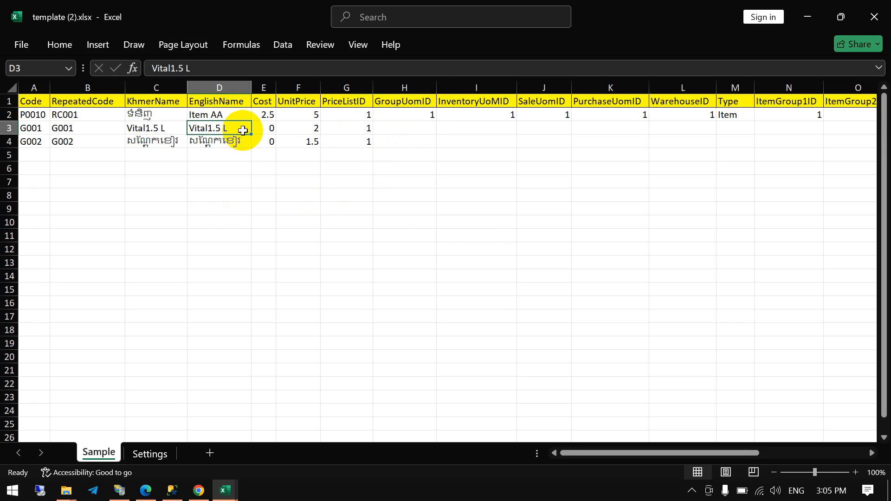
left_click(412, 125)
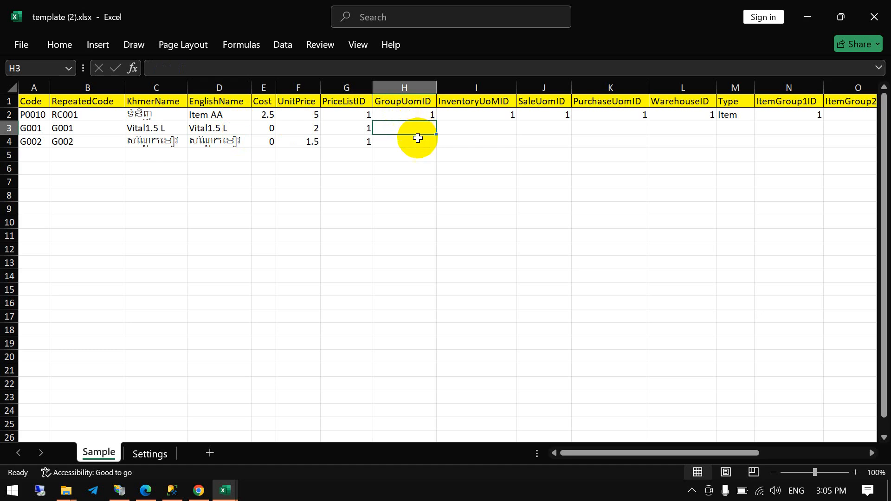
left_click(418, 139)
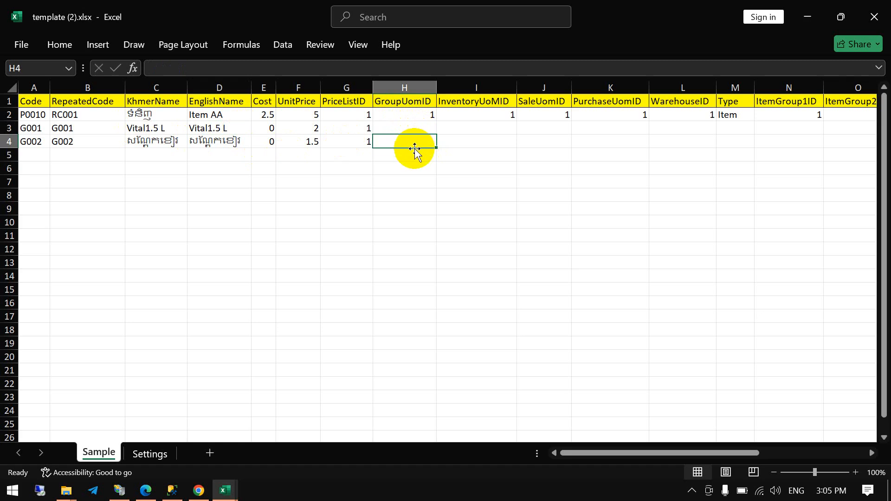
key("alt+Tab")
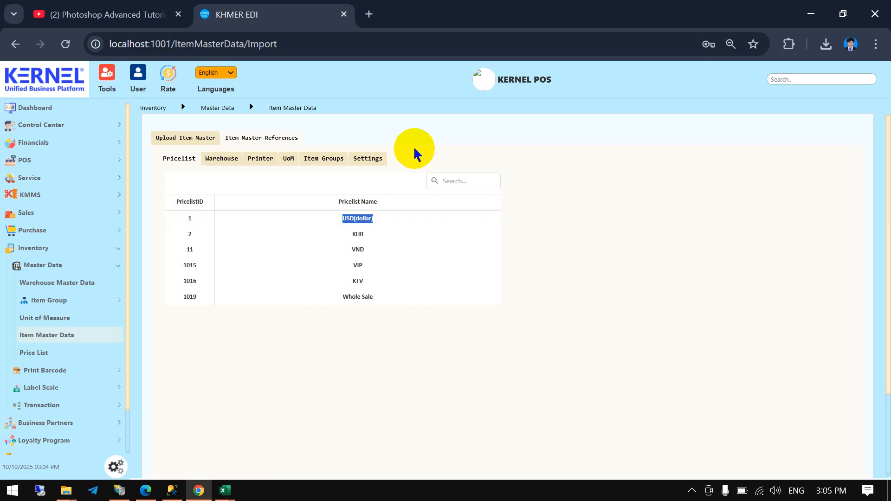
left_click(287, 162)
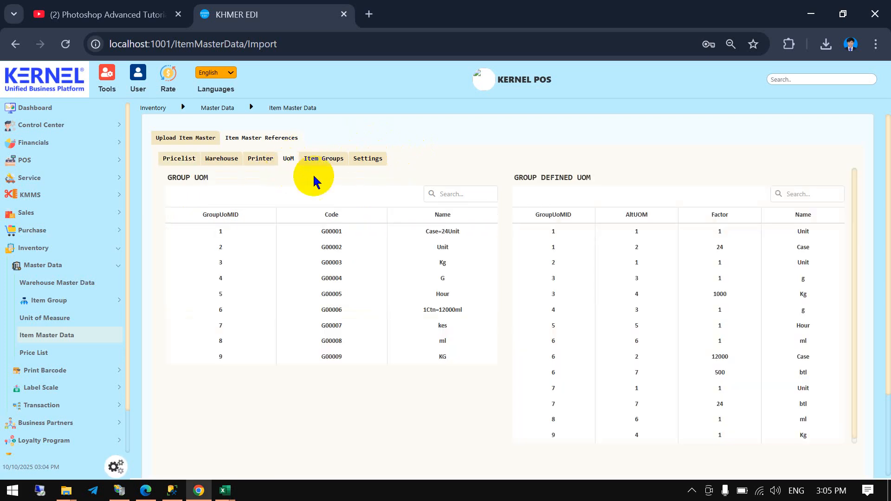
left_click_drag(462, 232, 419, 234)
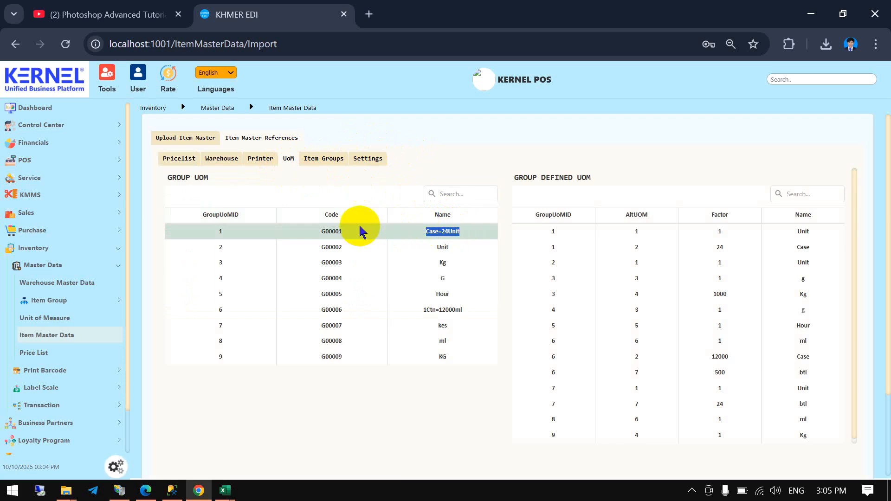
double_click(208, 233)
key("ctrl+c")
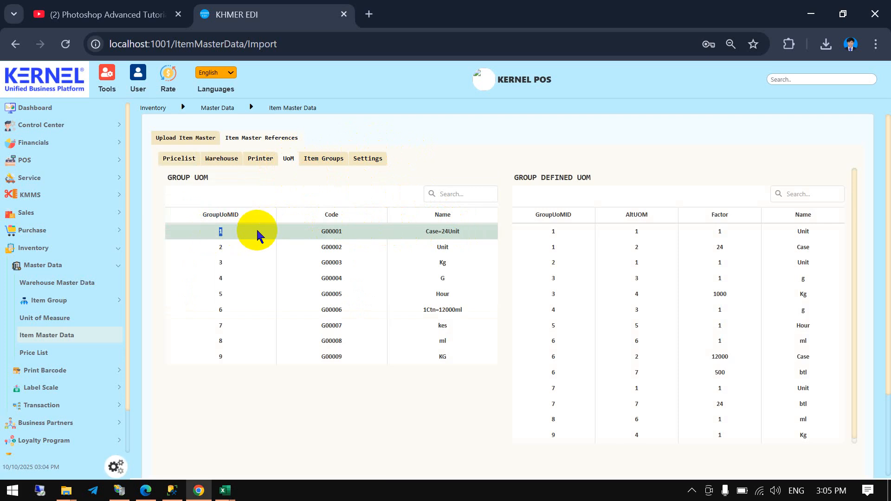
key("alt+Tab")
key("ctrl+v")
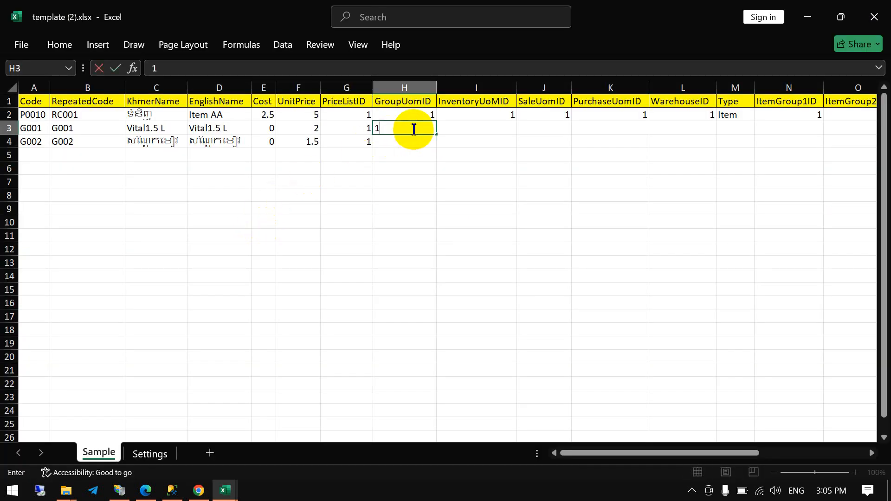
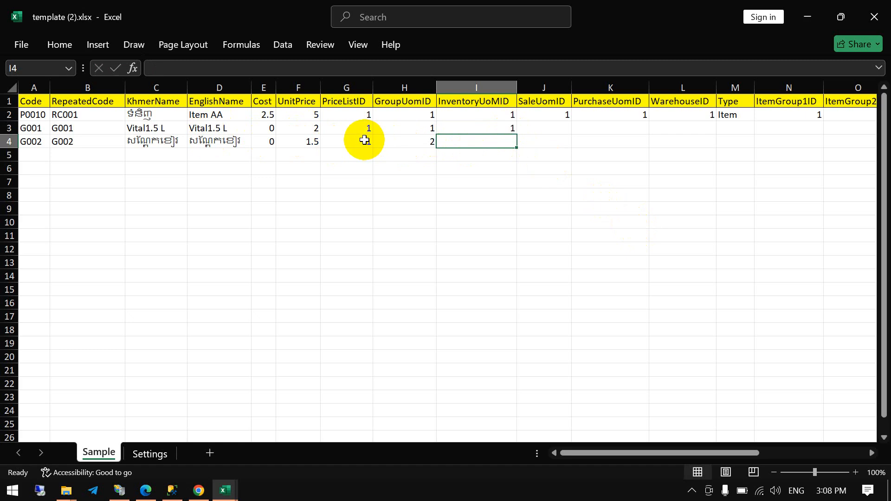
- Look up the AltUOM of the Unit group in the KERNEL POS UoM references and enter 1 as the InventoryUoMID of item G002 in Excel
left_click(423, 140)
left_click(497, 142)
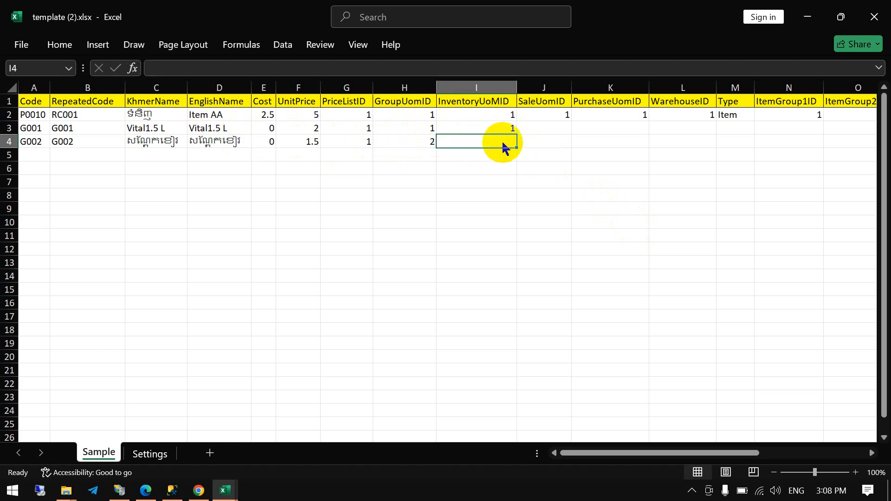
key("alt+Tab")
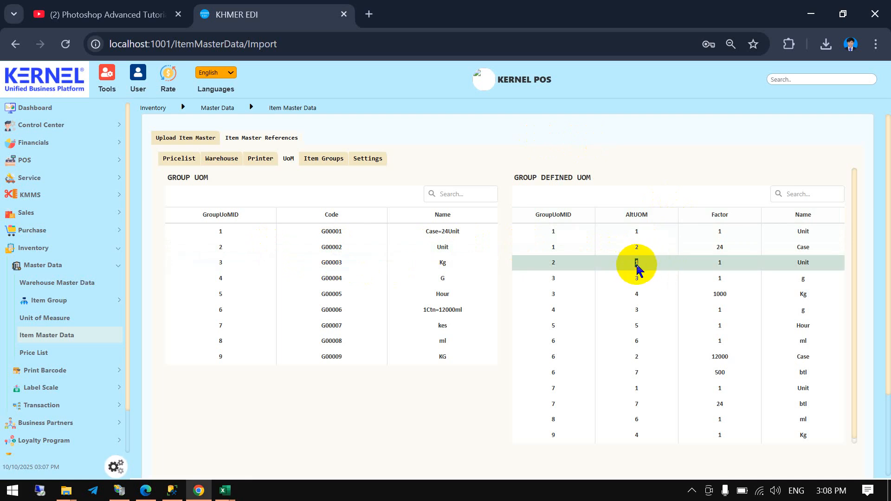
key("alt+Tab")
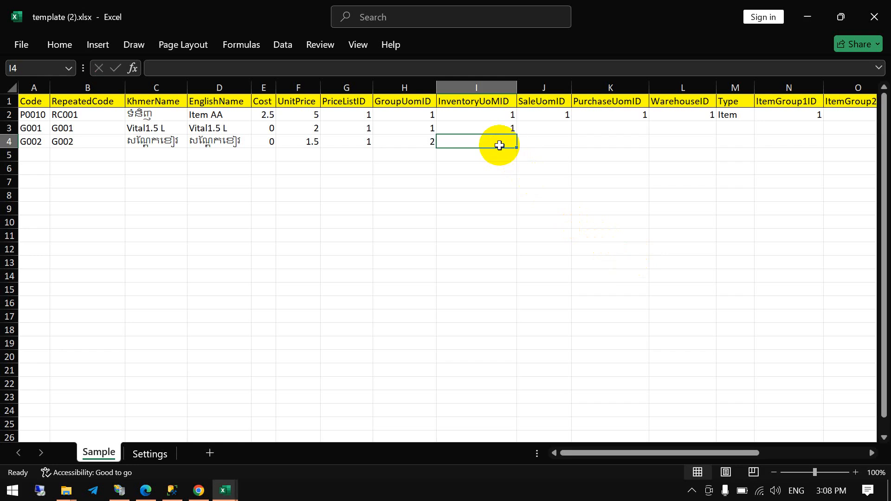
type("1")
key("Tab")
- Review the Kg group's defined units in KERNEL POS and set the SaleUomID of items G001 and G002 to 1 in Excel
left_click(564, 124)
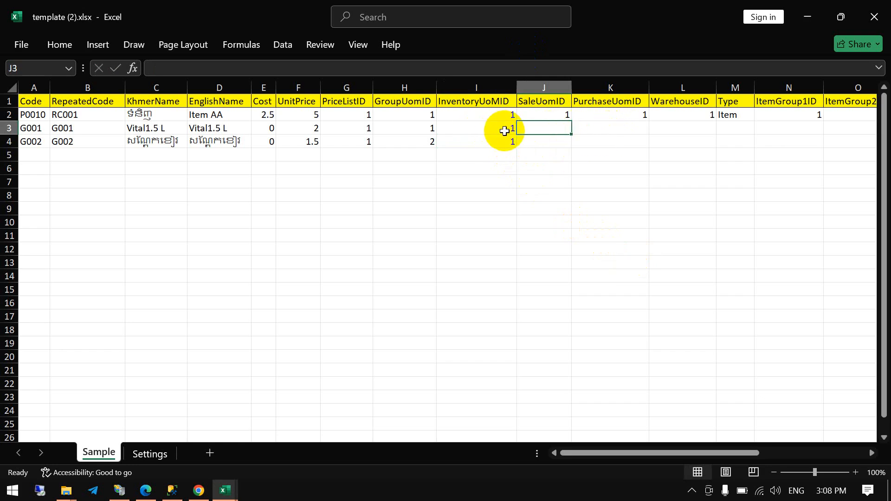
key("alt+Tab")
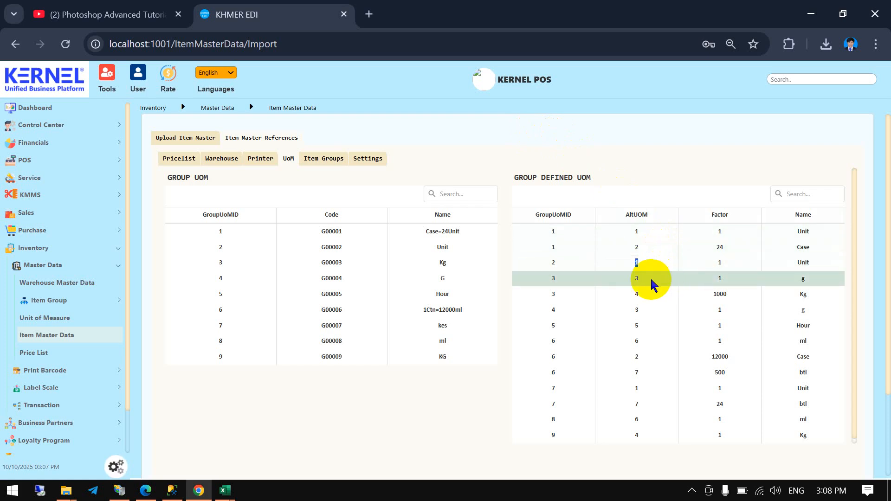
left_click_drag(812, 297, 545, 278)
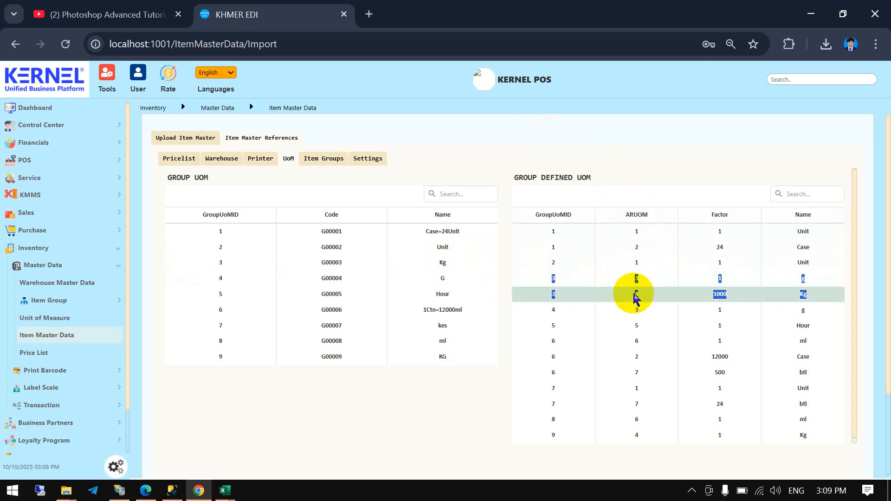
left_click(805, 296)
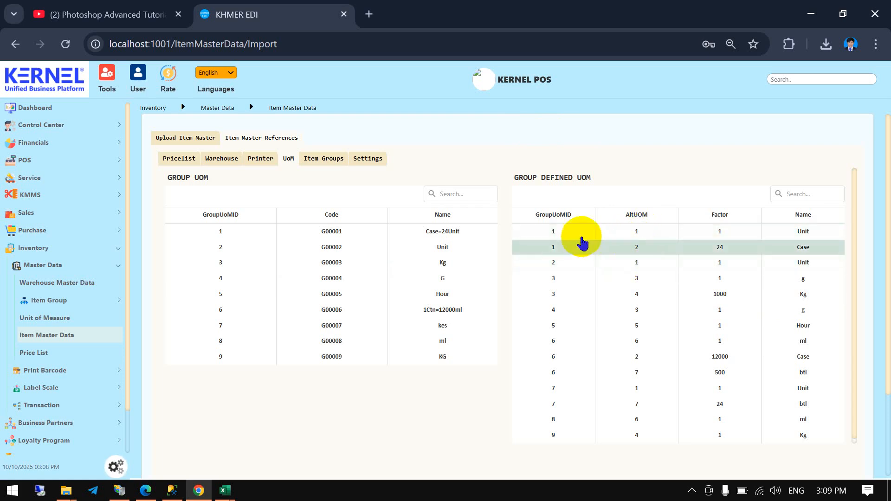
key("alt+Tab")
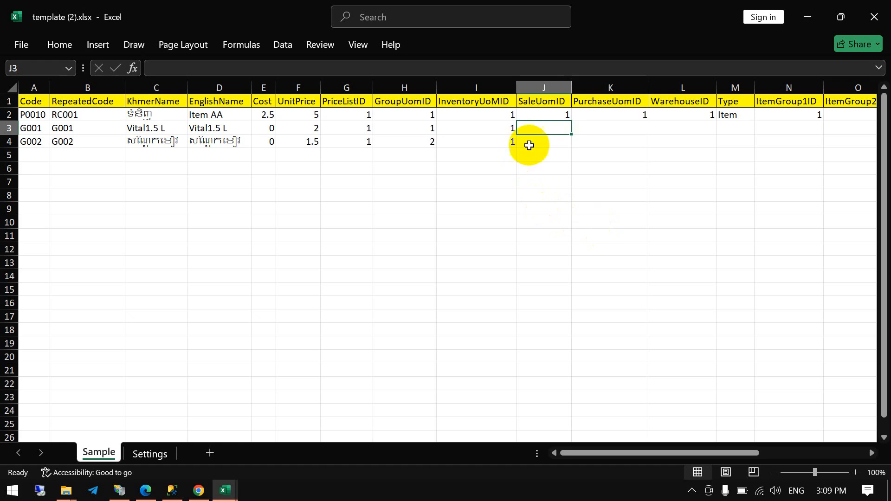
left_click(601, 128)
left_click(565, 127)
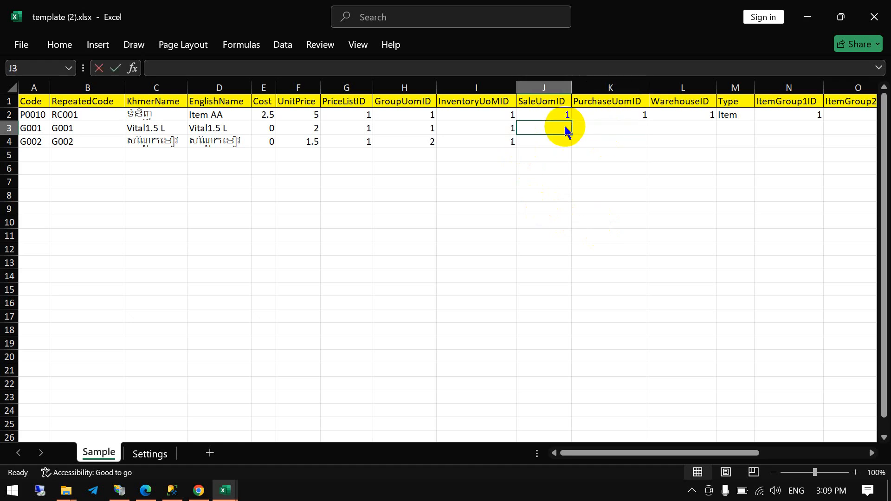
type("1")
key("Return")
type("1")
key("Return")
- Set the PurchaseUomID of items G001 and G002 to 1
key("Right")
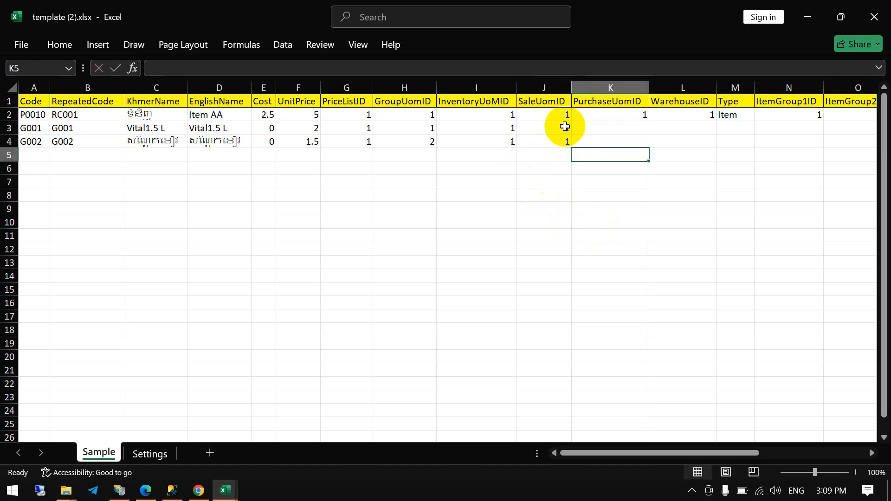
key("Up")
key("Up")
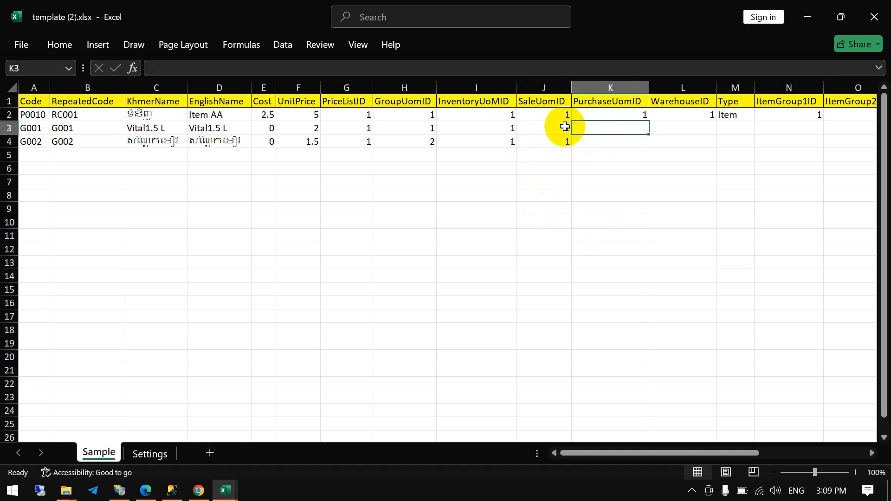
type("1")
key("Return")
type("1")
key("Return")
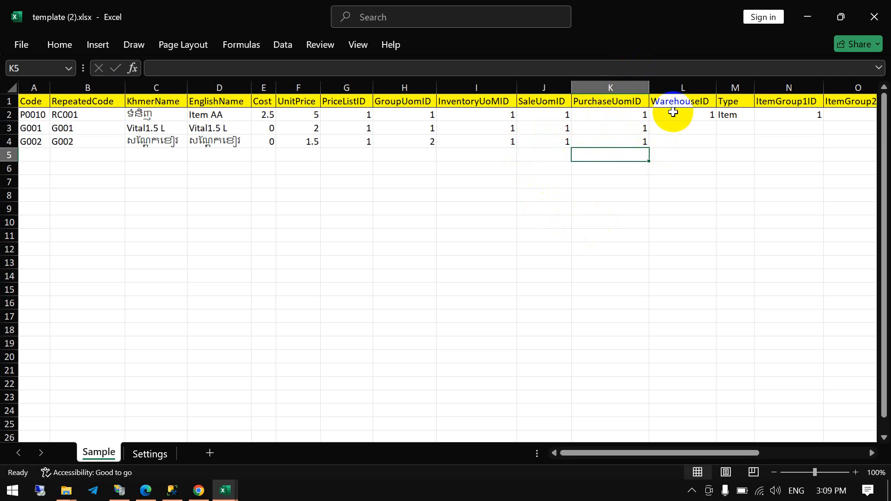
- Look up the WarehouseID of Main Warehouse in KERNEL POS and enter 1 as the WarehouseID of items G001 and G002 in Excel
key("alt+Tab")
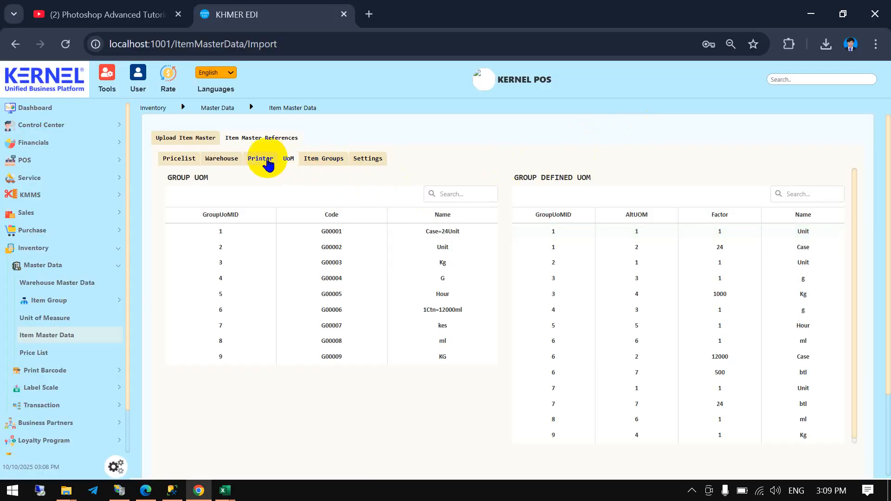
left_click(219, 163)
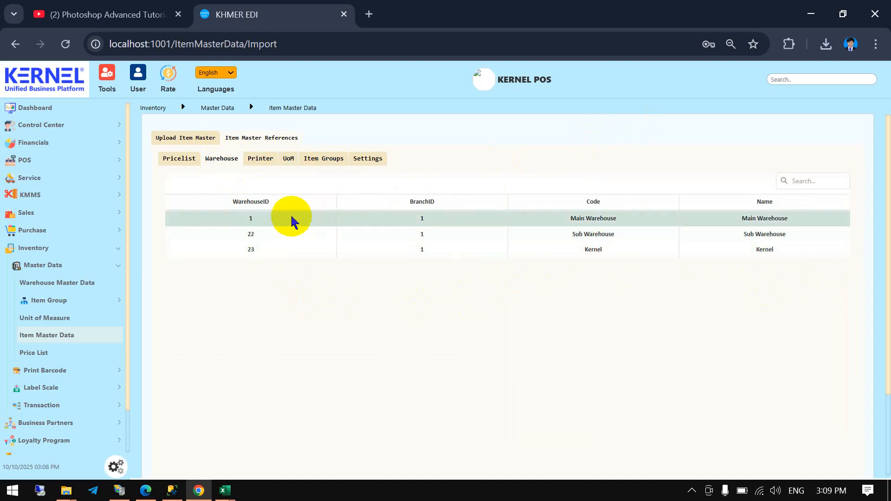
double_click(251, 219)
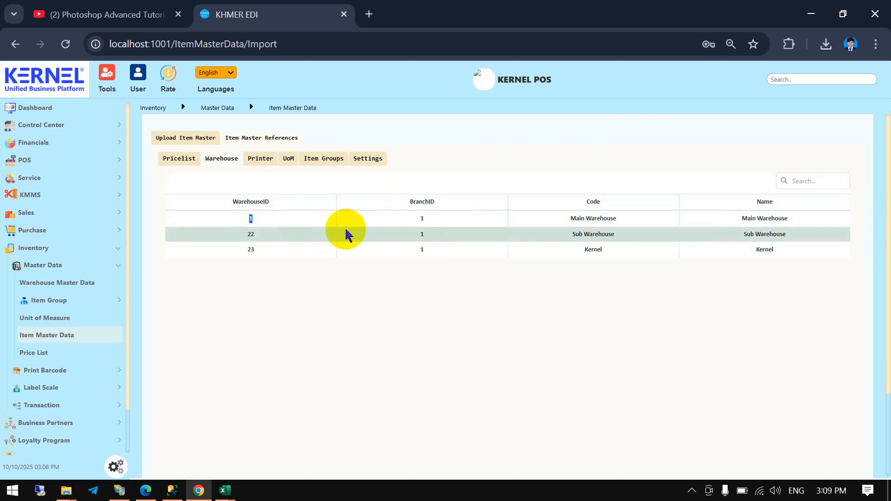
left_click(313, 265)
key("alt+Tab")
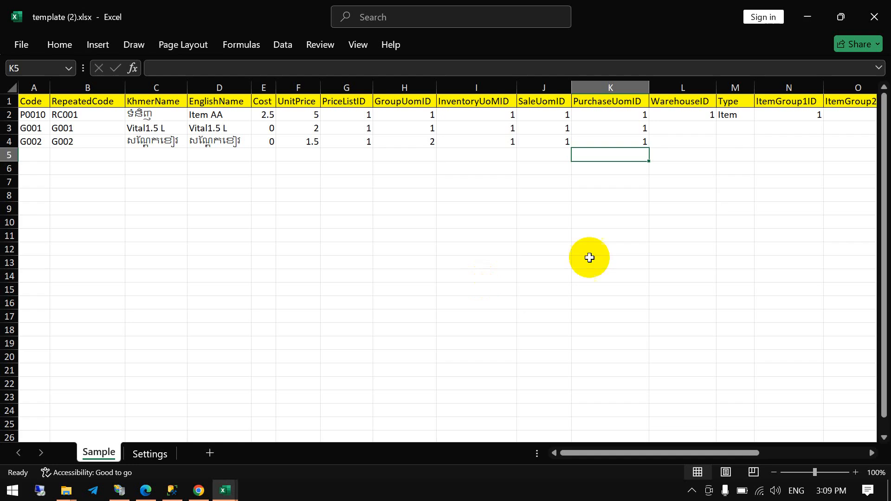
left_click(706, 131)
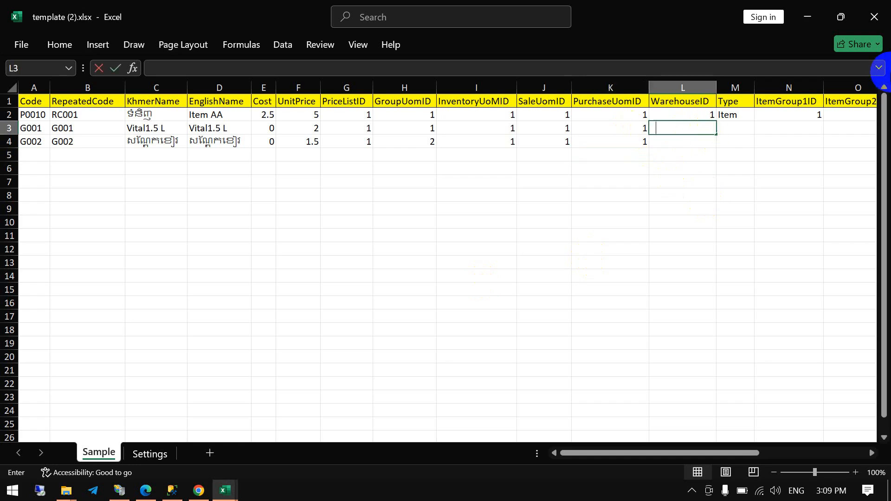
type("1")
key("Return")
type("1")
key("Return")
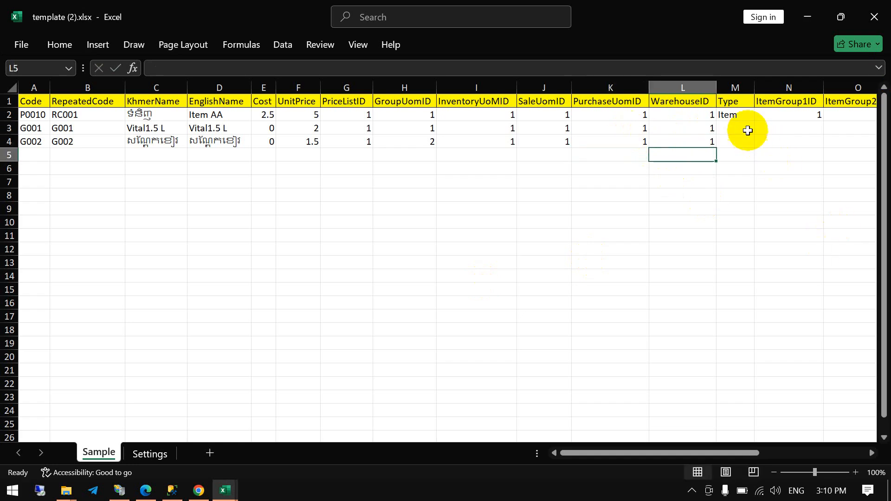
- Examine the Type options offered for the sample item P0010 and choose Item
left_click(732, 102)
left_click(731, 116)
left_click(730, 129)
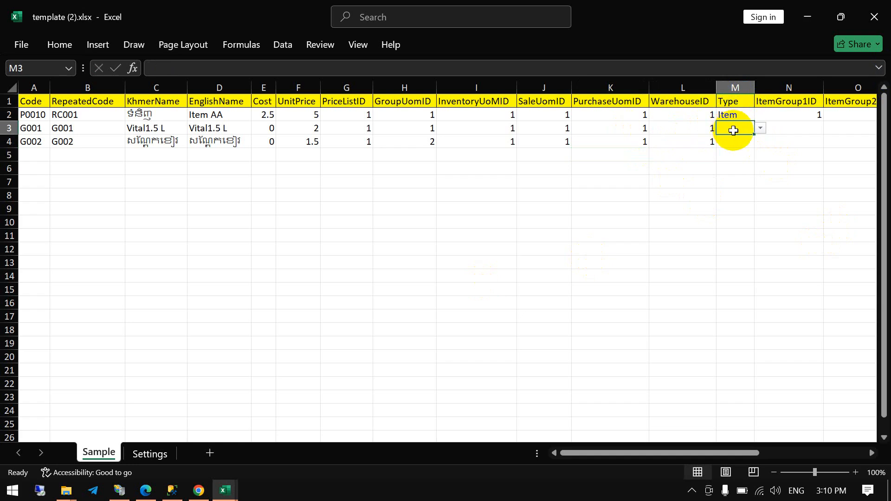
left_click(747, 117)
left_click(760, 115)
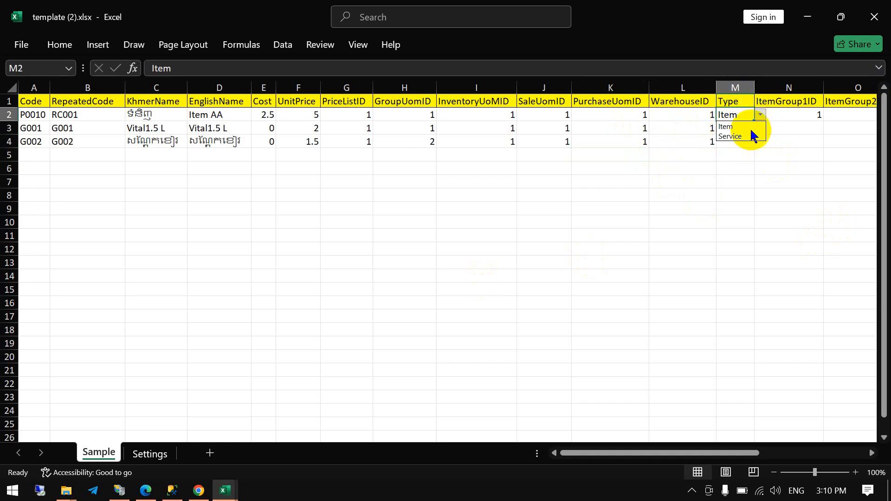
left_click(751, 126)
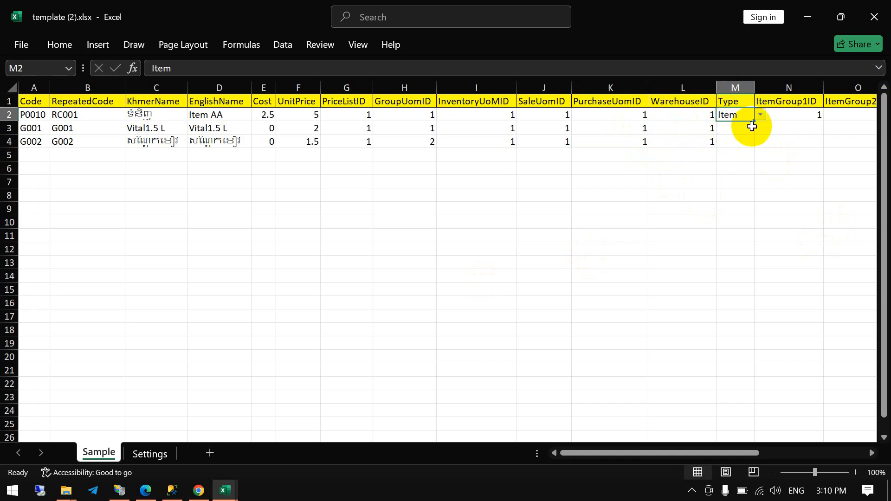
- Set the Type of items G001 and G002 to Item
left_click(754, 132)
left_click(760, 128)
left_click(748, 139)
left_click(749, 140)
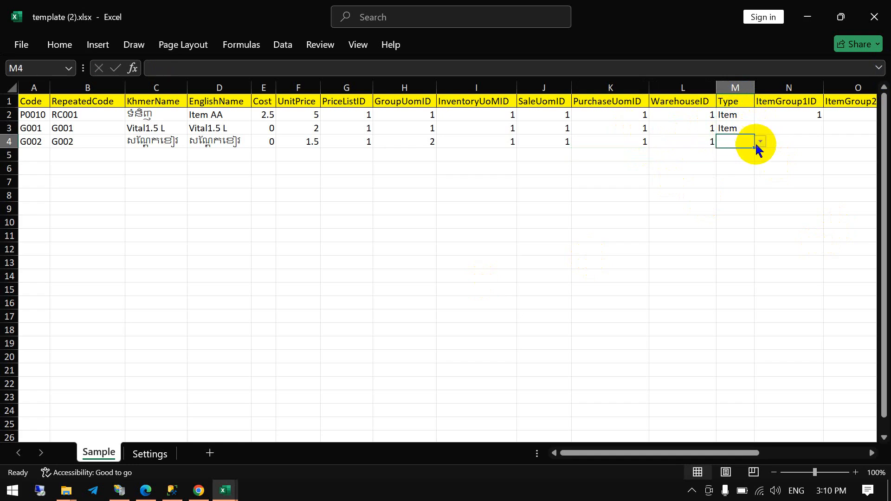
left_click(760, 142)
left_click(748, 152)
left_click(794, 155)
- Copy the ItemG1ID of Drink from the KERNEL POS item groups into Excel, giving item G001 the ItemGroup1ID 8
left_click(777, 128)
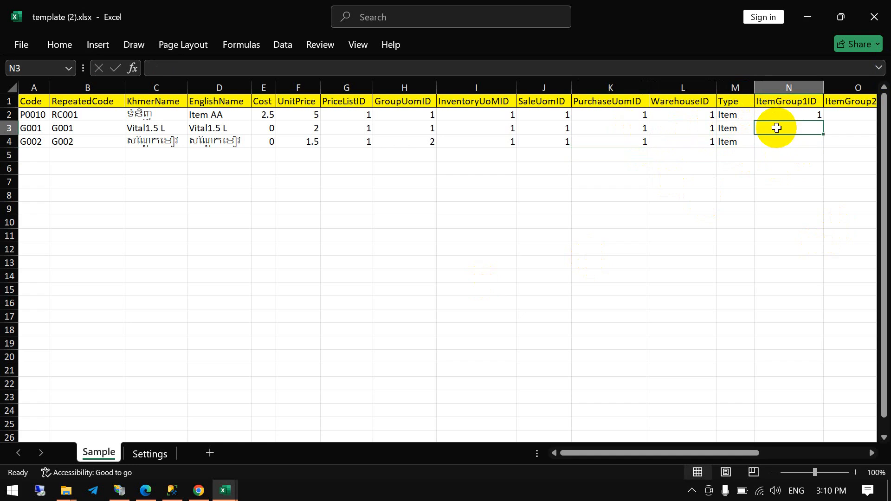
left_click_drag(616, 457, 656, 452)
left_click(686, 129)
left_click(631, 124)
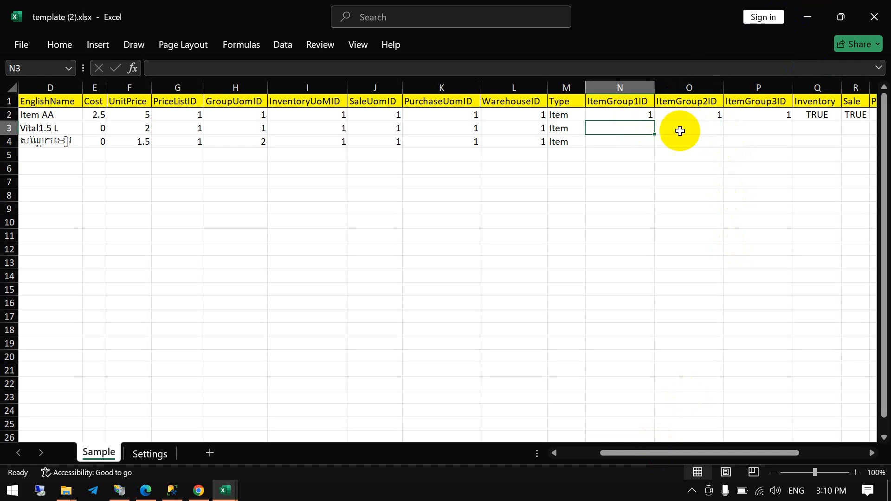
key("alt+Tab")
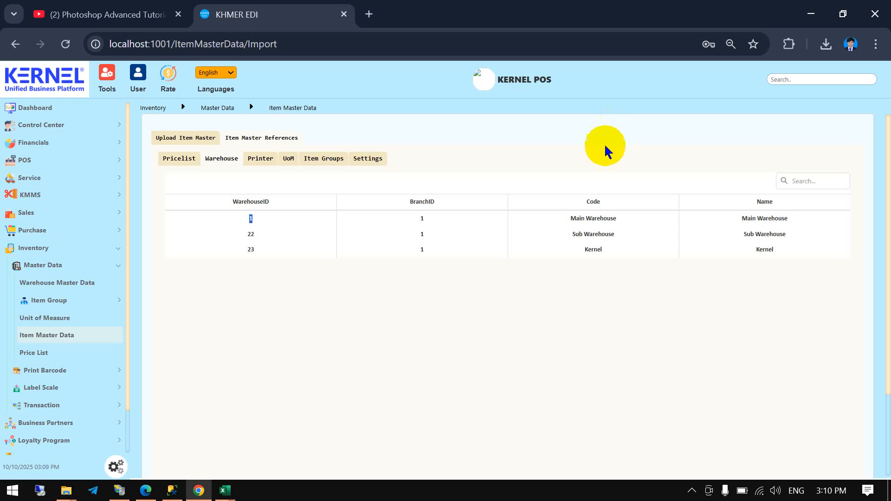
left_click(332, 164)
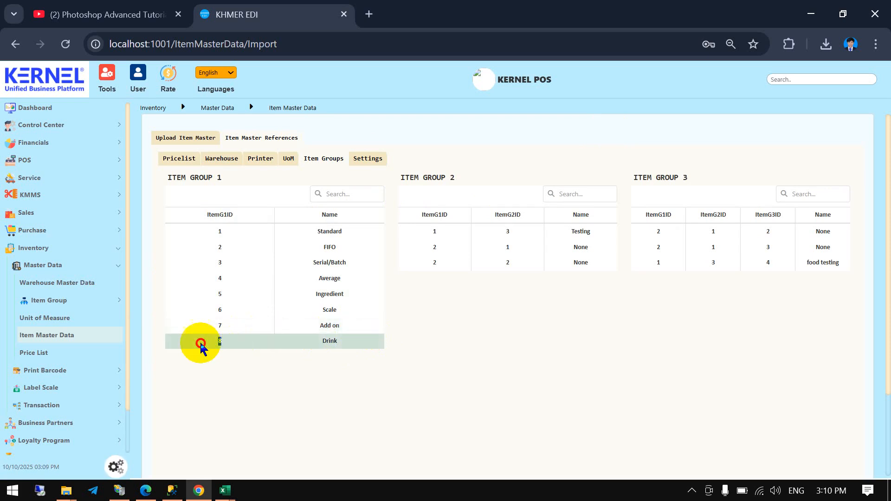
left_click_drag(199, 341, 231, 352)
key("ctrl+c")
key("alt+Tab")
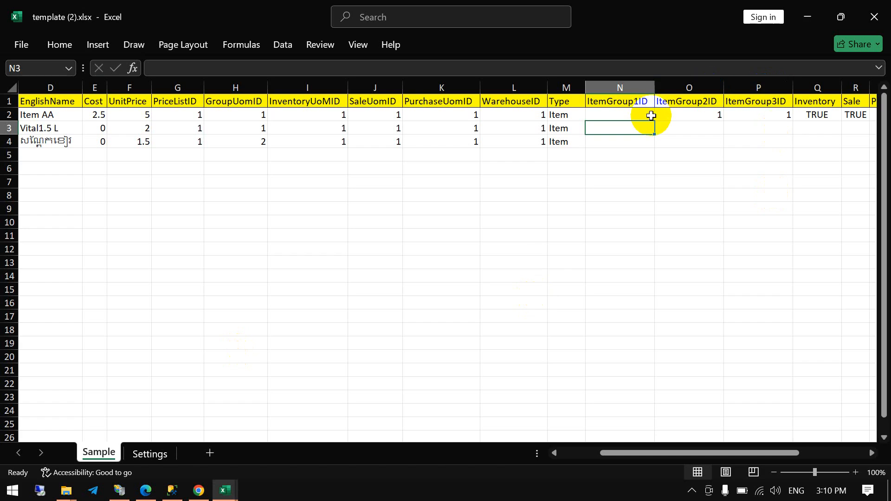
key("ctrl+v")
key("Return")
- Copy the ItemG1ID of Standard from the KERNEL POS item groups into Excel, giving item G002 the ItemGroup1ID 1
key("alt+Tab")
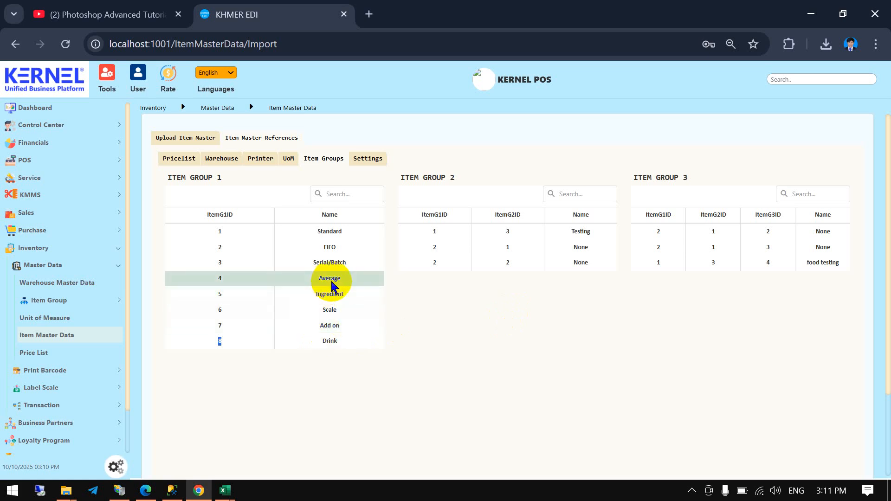
left_click(344, 232)
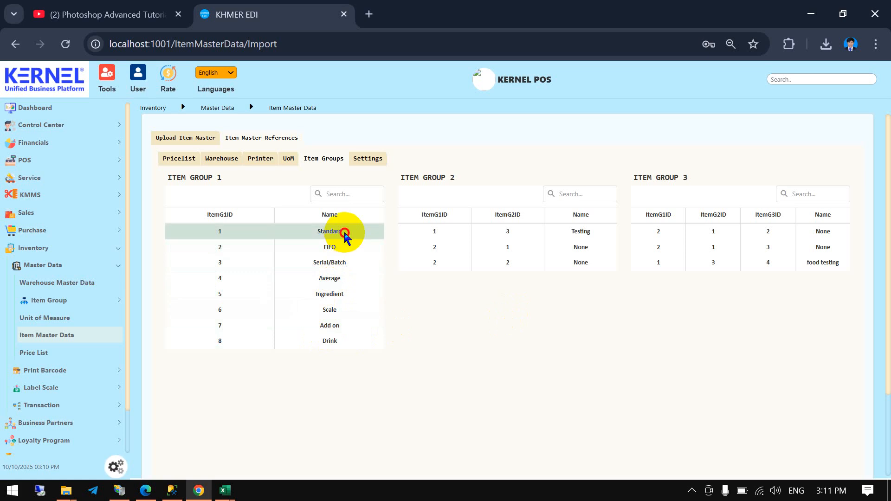
left_click_drag(345, 236, 230, 236)
left_click(222, 235)
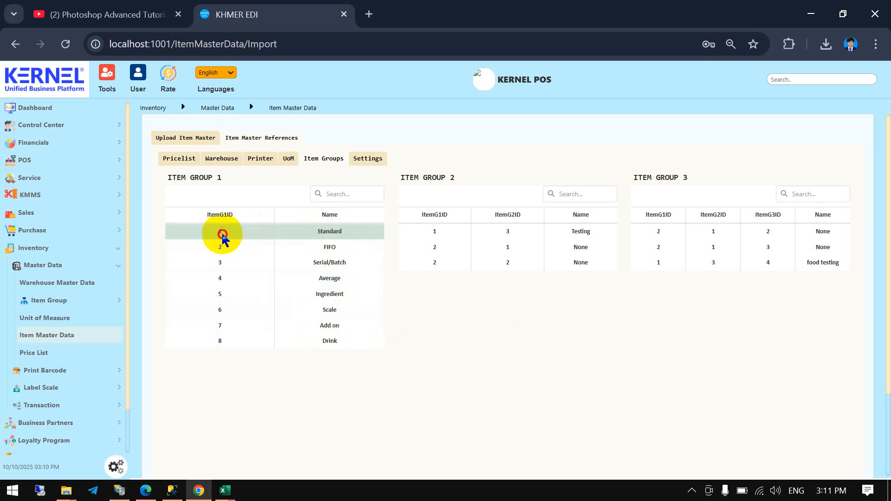
double_click(221, 233)
key("ctrl+c")
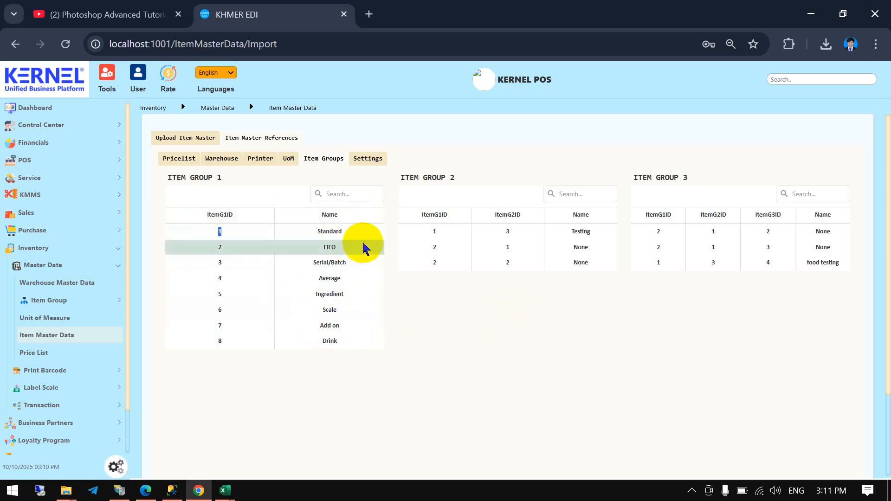
key("alt+Tab")
key("ctrl+v")
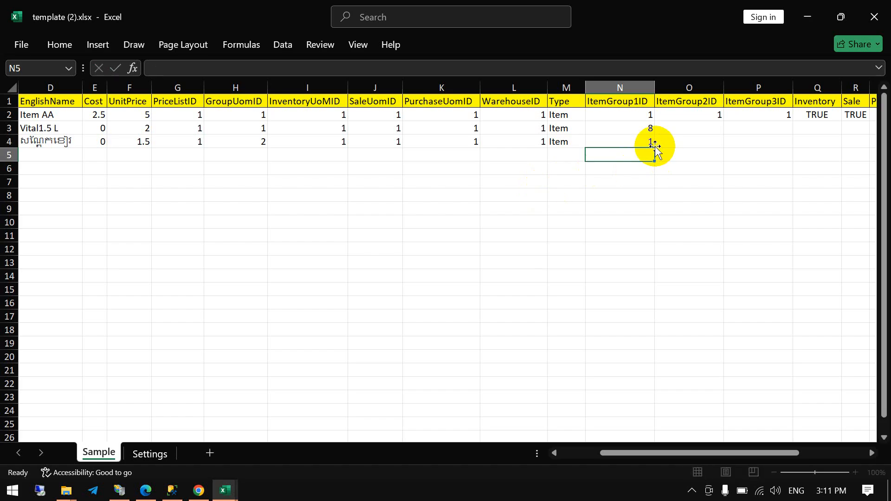
- Switch to KERNEL POS and examine how the Drink and Standard groups of Item Group 1 relate to the Item Group 2 entries
left_click(710, 131)
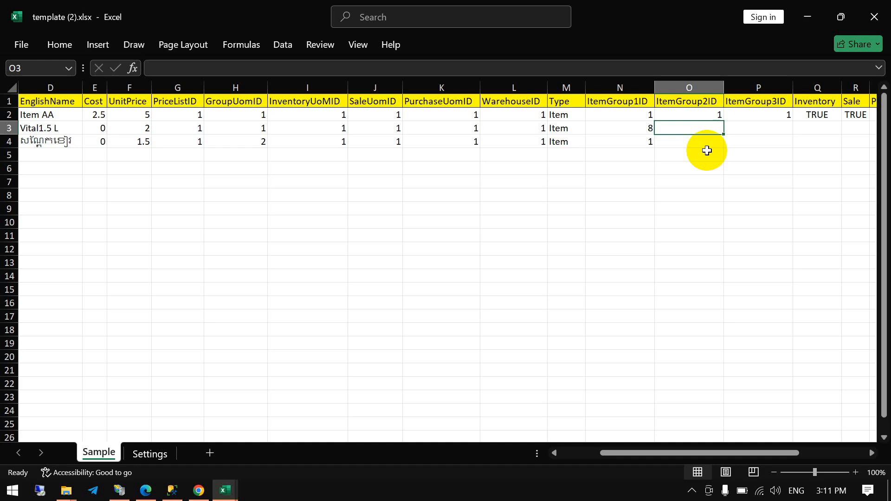
key("alt+Tab")
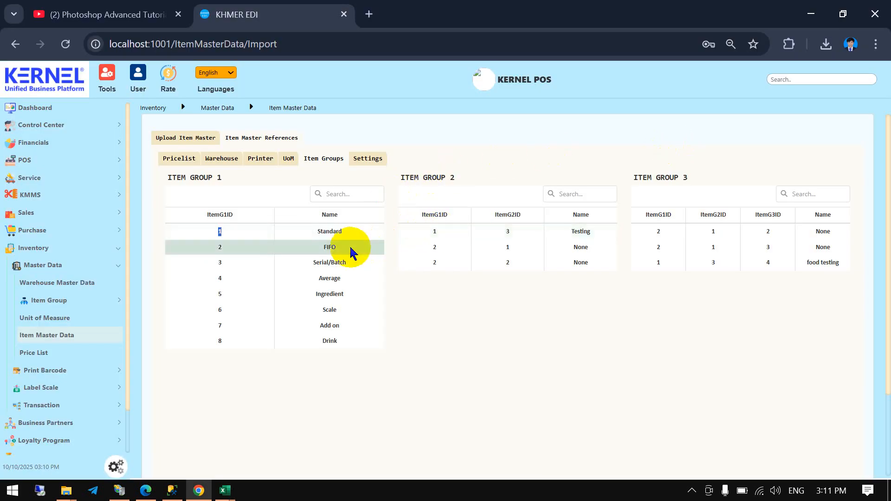
double_click(219, 340)
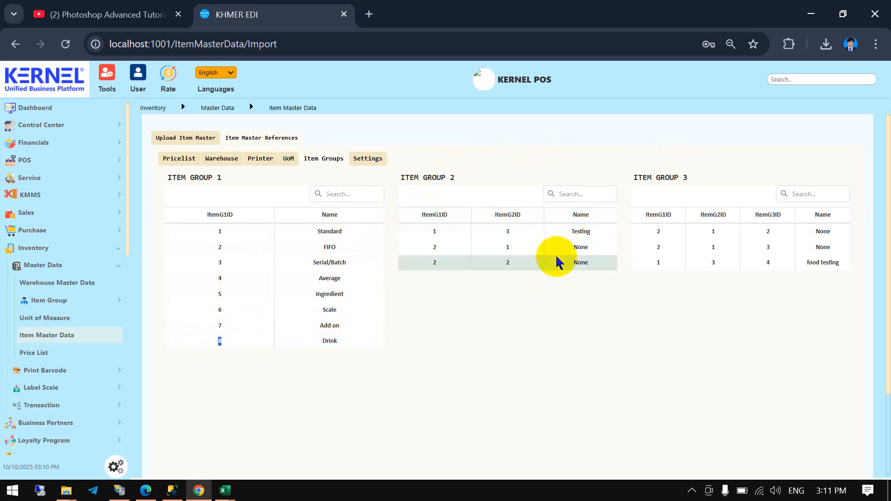
double_click(340, 343)
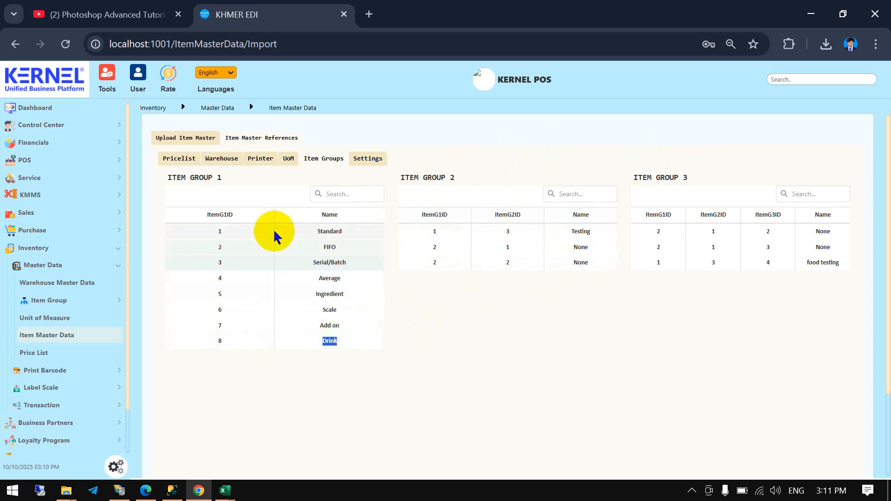
double_click(337, 232)
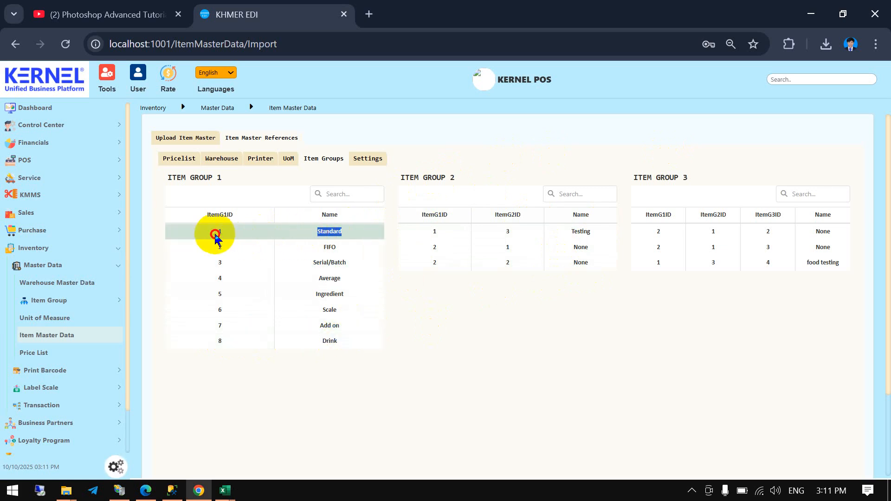
double_click(433, 231)
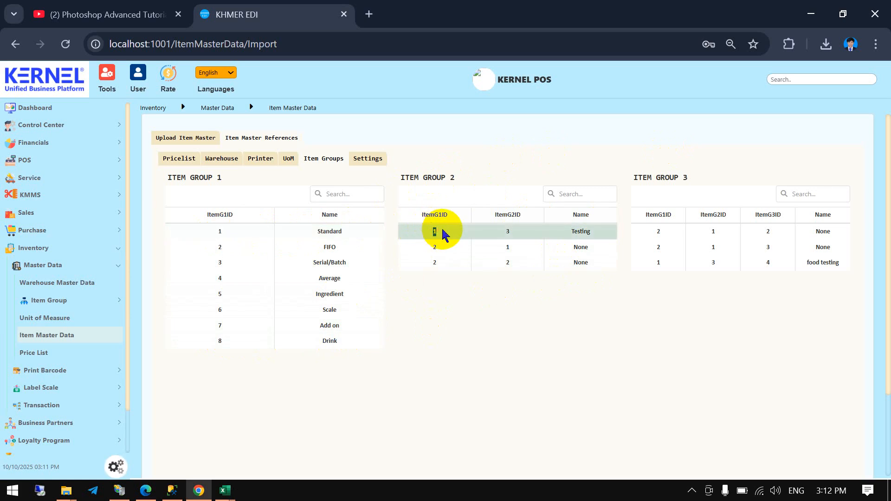
left_click(599, 233)
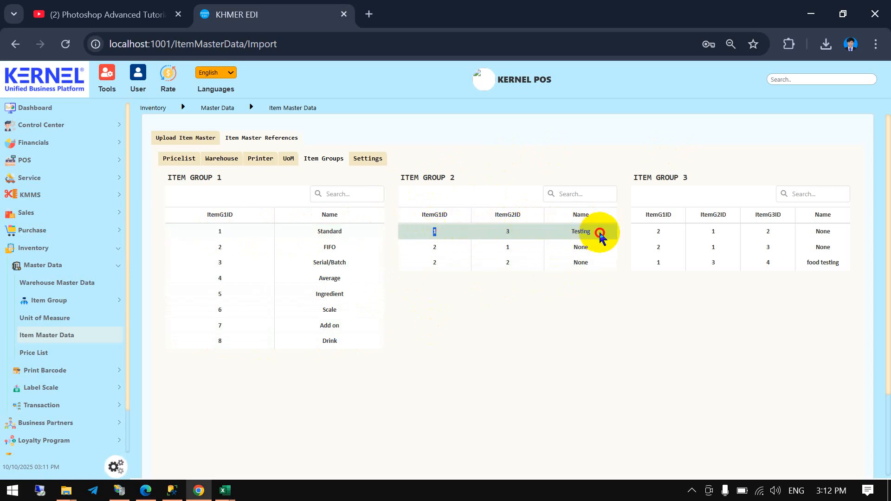
left_click_drag(599, 232, 570, 233)
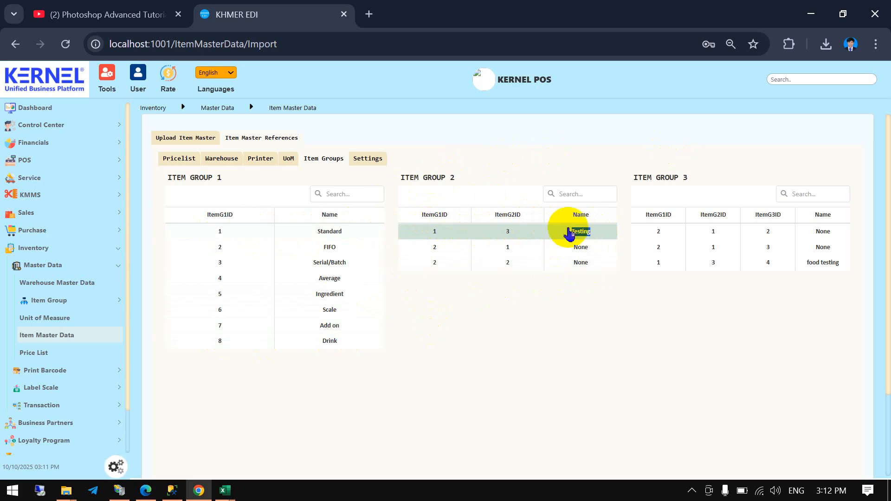
left_click(566, 232)
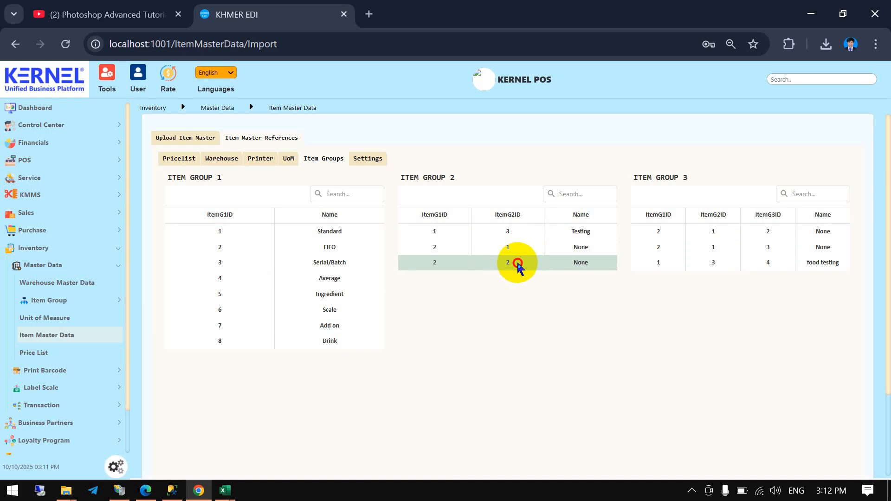
- In the Excel template, set the ItemGroup2ID of items G001 and G002 to 1
key("alt+Tab")
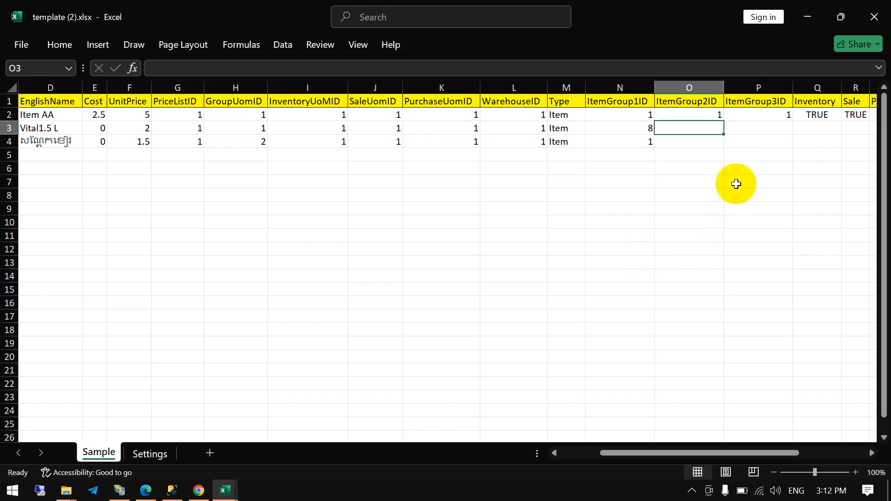
type("1")
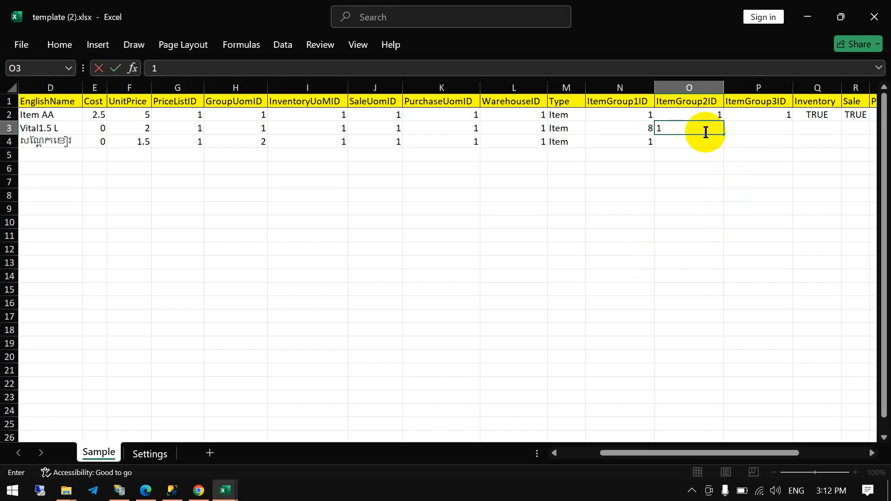
key("Return")
type("1")
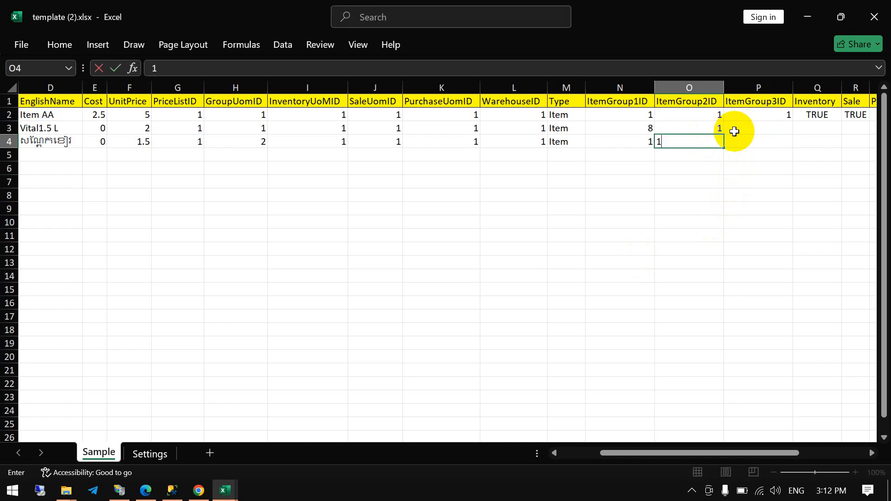
key("Return")
- Look up the ItemG3ID under ItemG2ID 1 in KERNEL POS and set ItemGroup3ID to 2 for items G001 and G002 in Excel
left_click(752, 130)
key("alt+Tab")
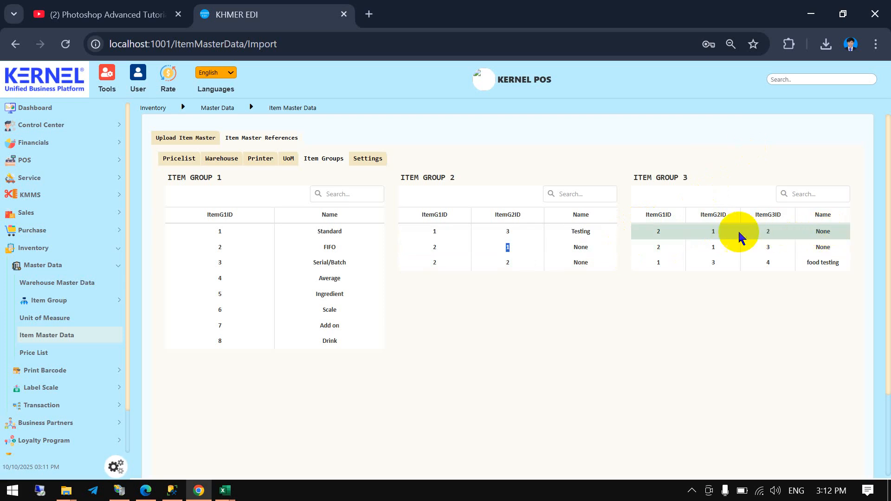
left_click(722, 234)
left_click_drag(788, 234, 743, 238)
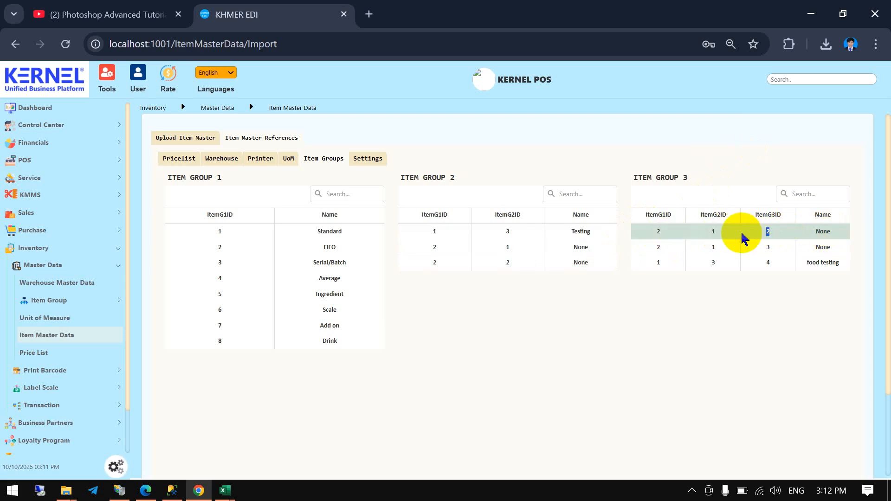
key("alt+Tab")
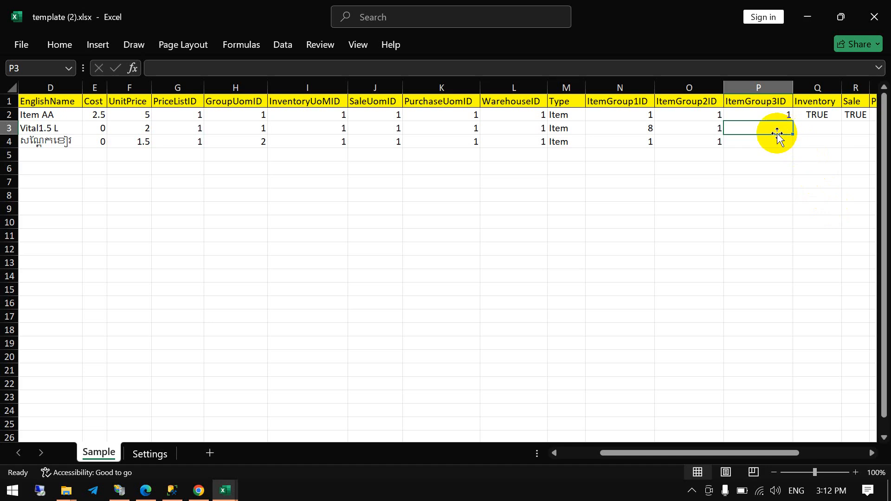
type("2")
key("Return")
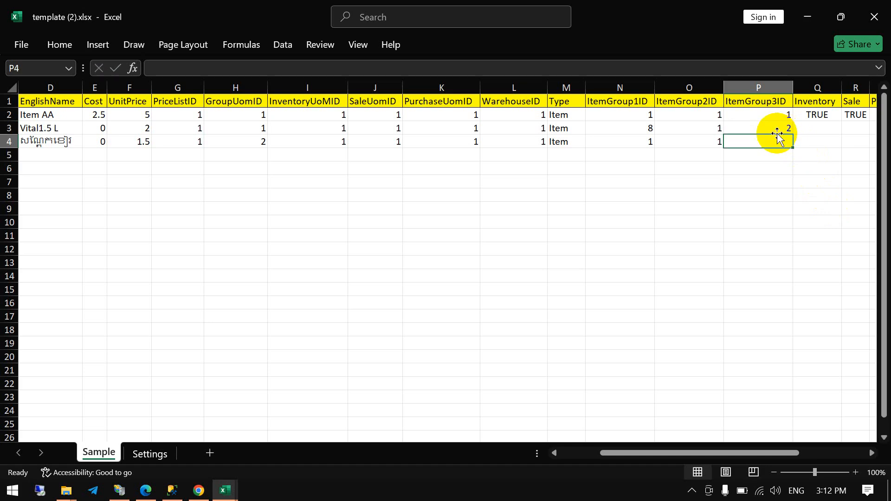
type("2")
key("Return")
left_click(761, 179)
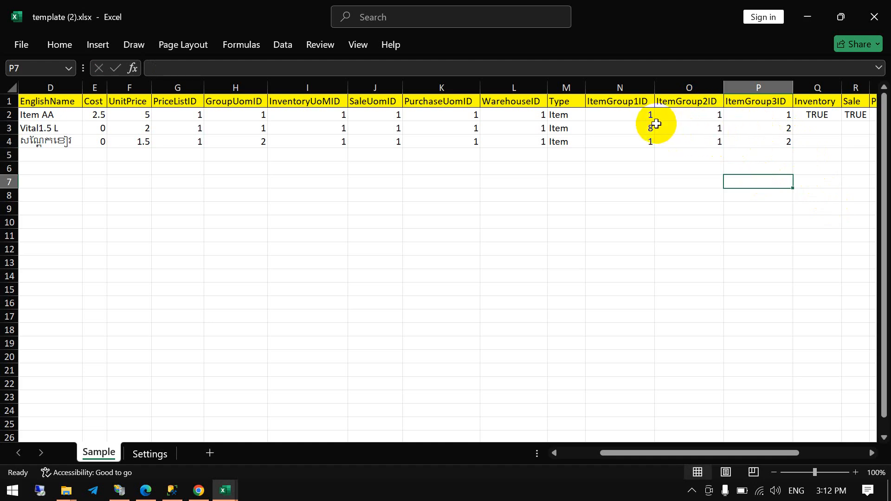
- Review the new items' ItemGroup1ID entries and examine the Inventory, Sale and Purchase columns against the sample item
left_click(634, 132)
left_click_drag(634, 131, 630, 142)
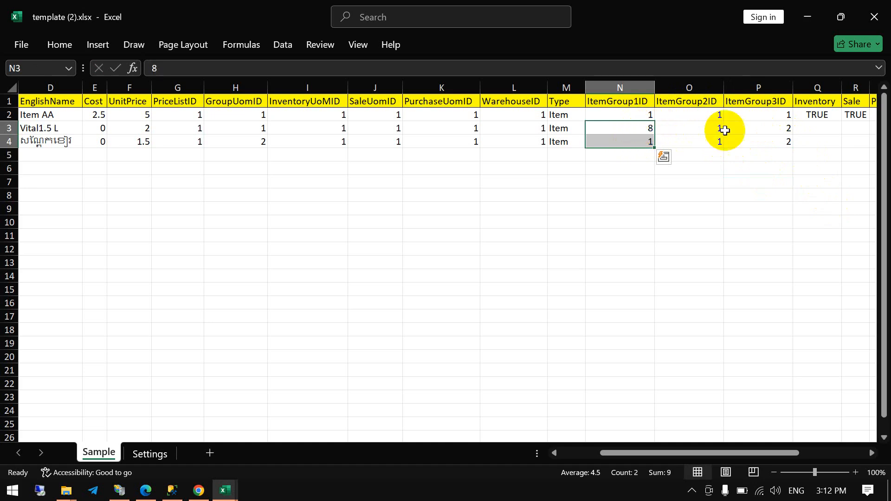
left_click_drag(687, 453, 770, 453)
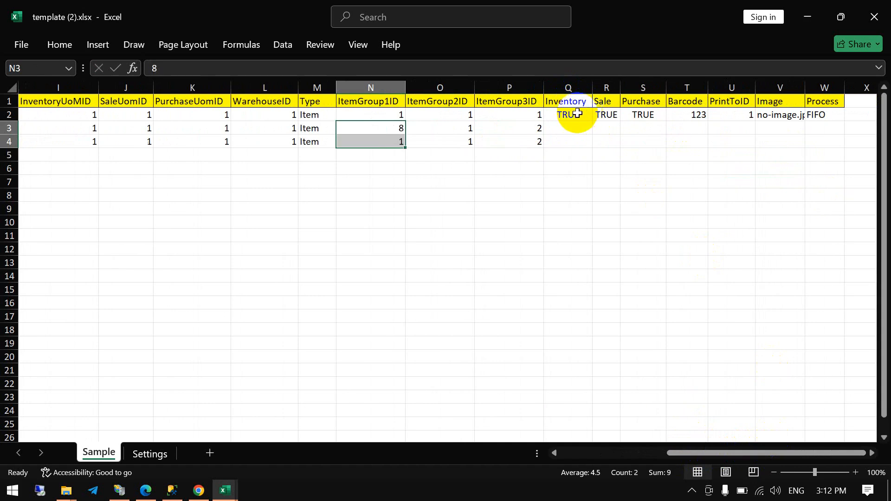
left_click_drag(562, 100, 648, 100)
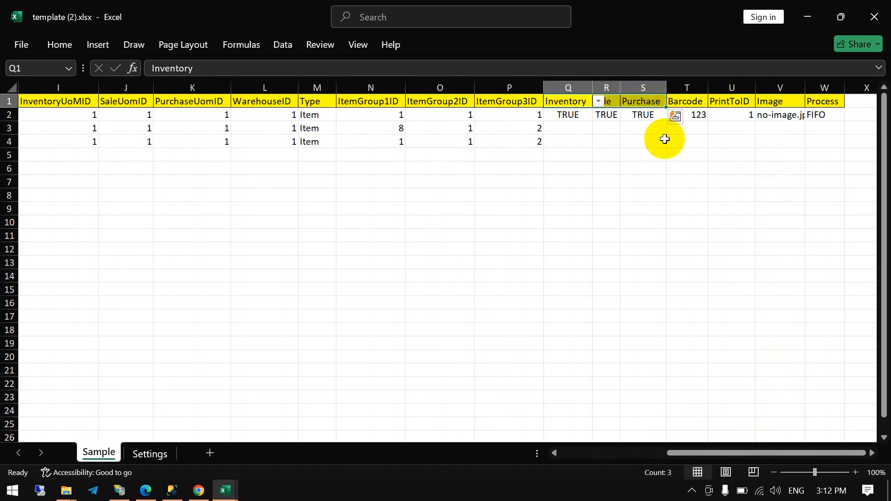
left_click(664, 187)
left_click_drag(567, 102, 656, 103)
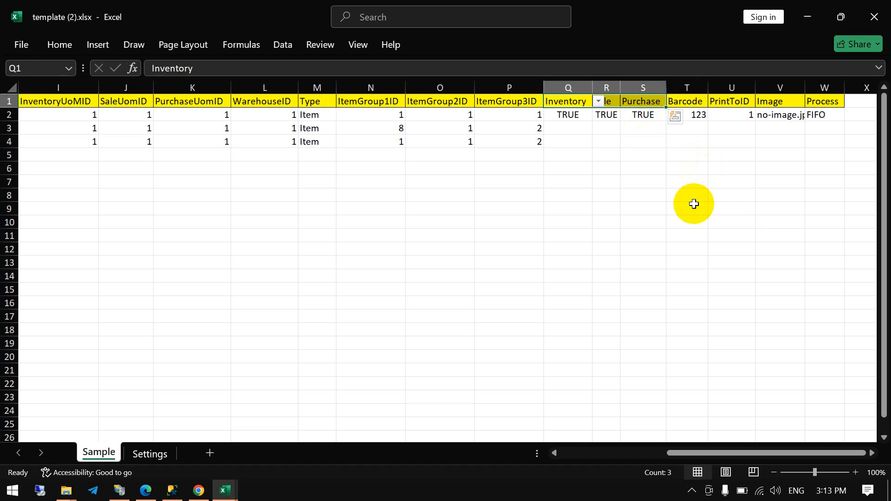
left_click(566, 115)
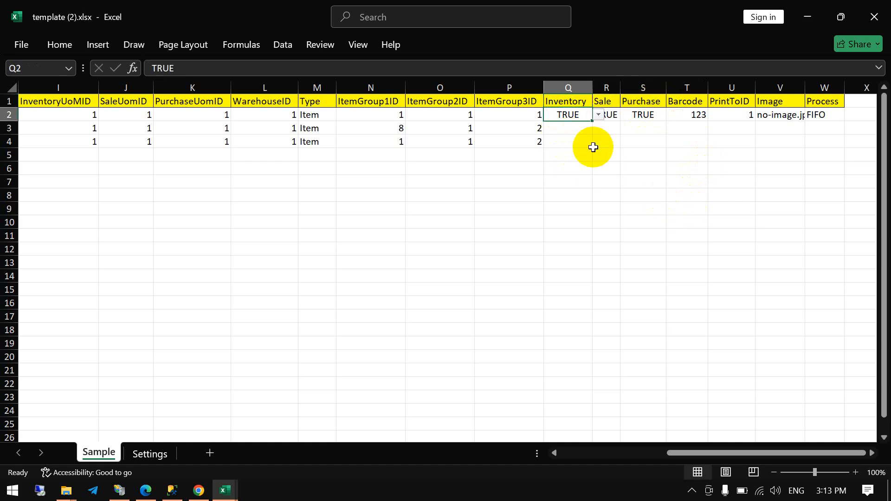
left_click(579, 127)
left_click(575, 114)
left_click(574, 130)
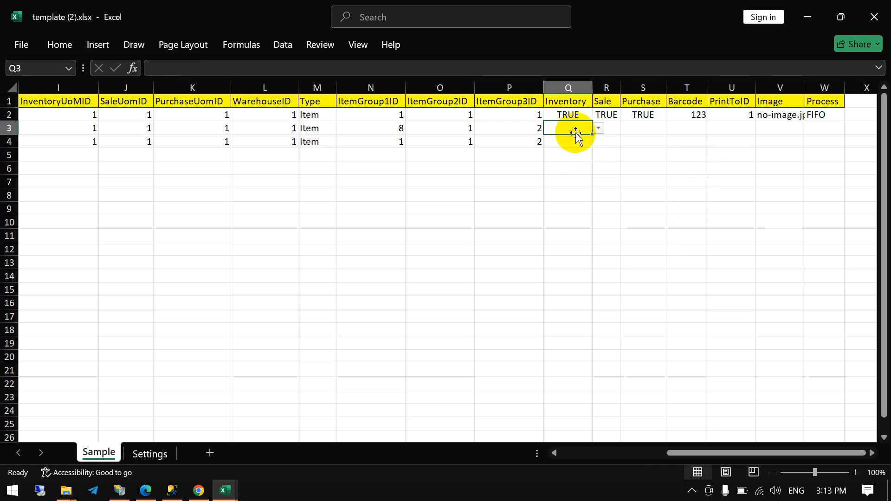
left_click(576, 113)
left_click(574, 129)
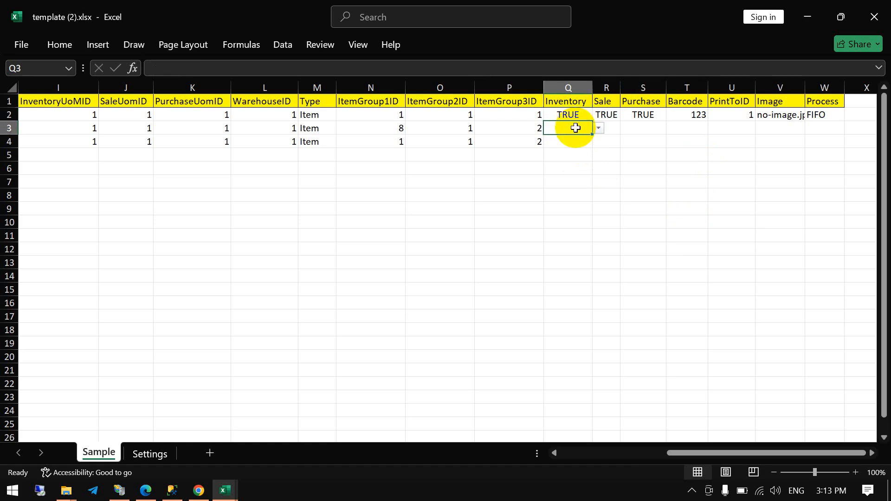
left_click(577, 114)
left_click(574, 128)
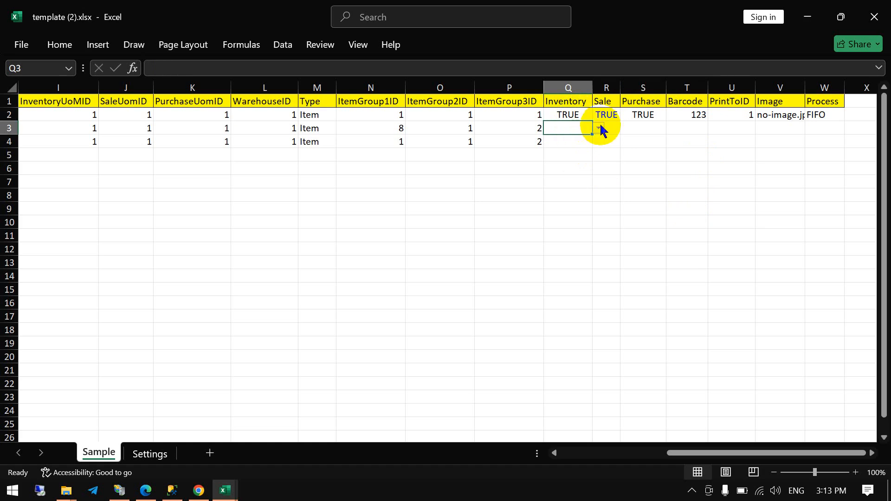
- Set Inventory to TRUE for items G001 and G002
left_click(600, 128)
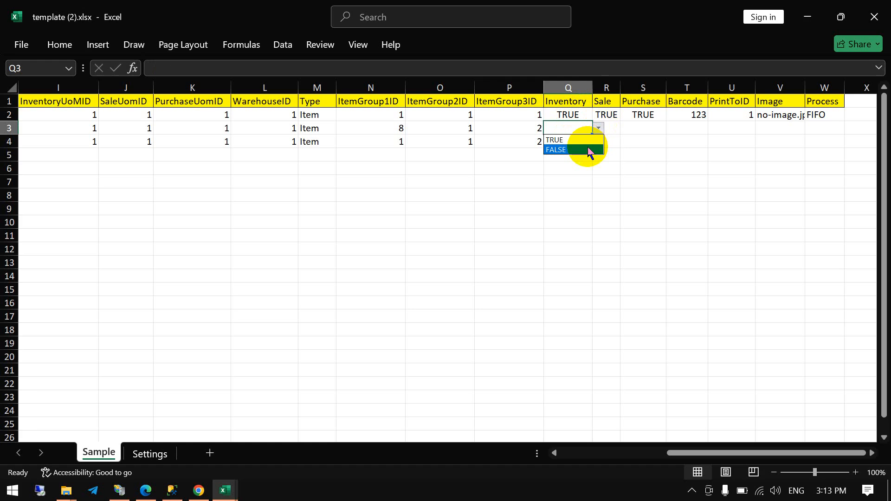
left_click(588, 149)
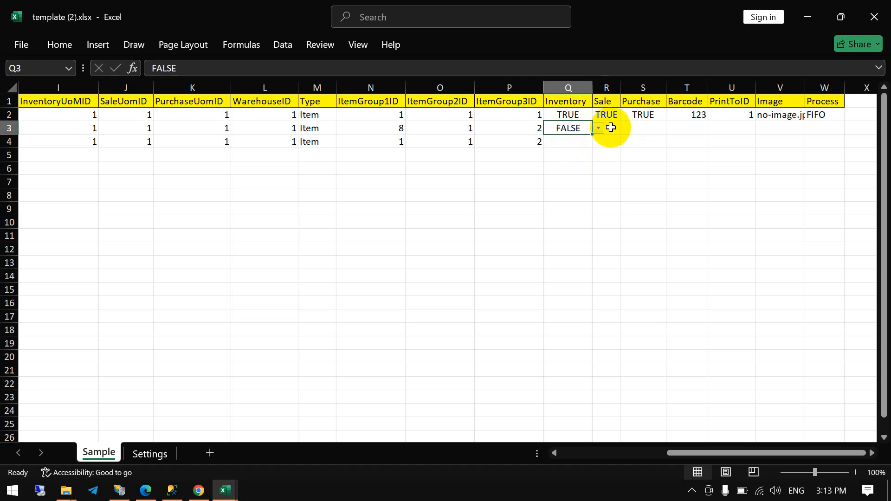
left_click(599, 128)
left_click(572, 141)
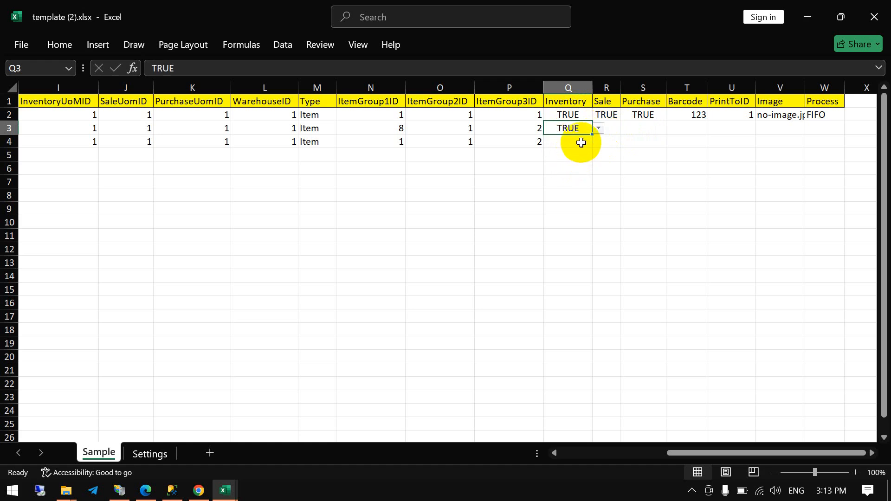
left_click(581, 142)
left_click(599, 142)
left_click(580, 154)
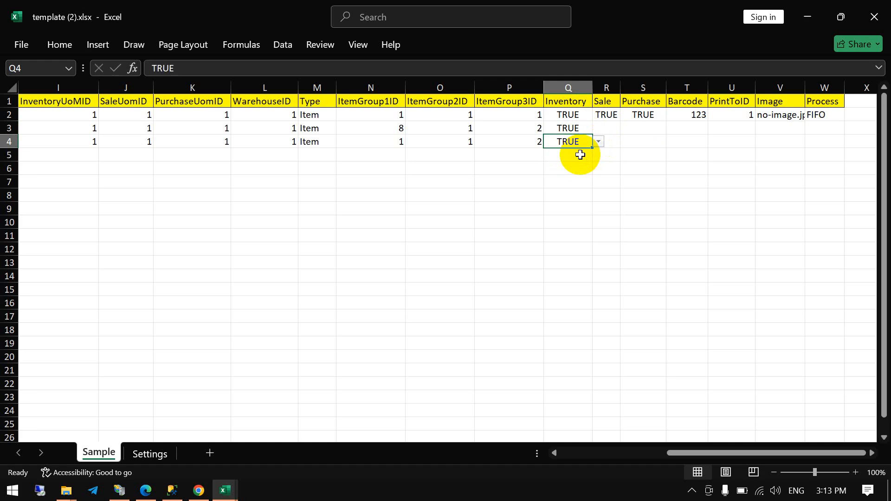
- Set Sale to TRUE for items G001 and G002
left_click(603, 128)
left_click(625, 131)
left_click(615, 137)
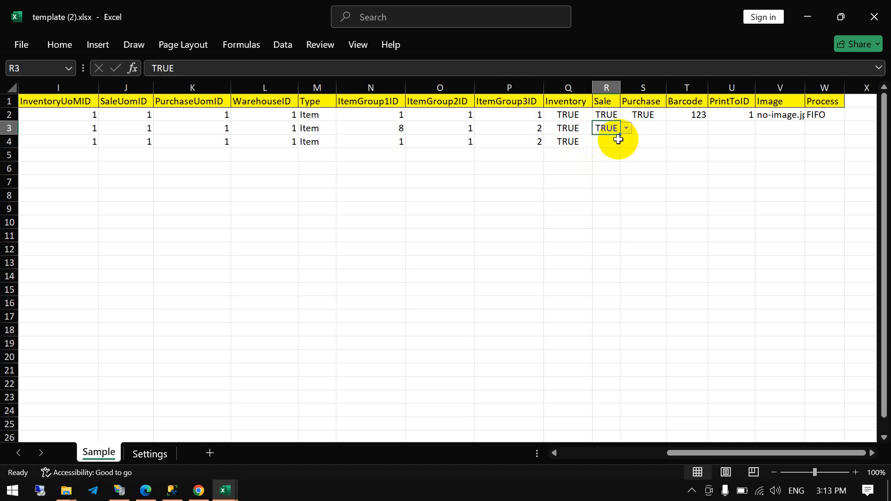
left_click(612, 142)
left_click(625, 143)
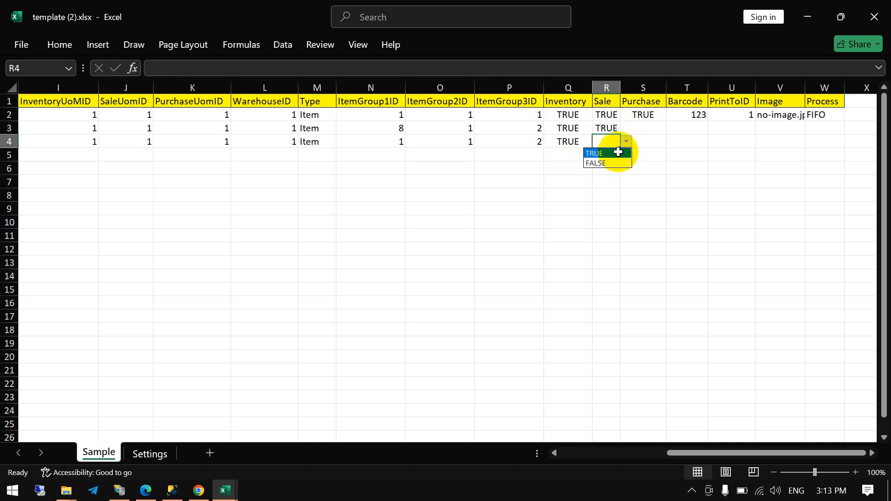
left_click(617, 152)
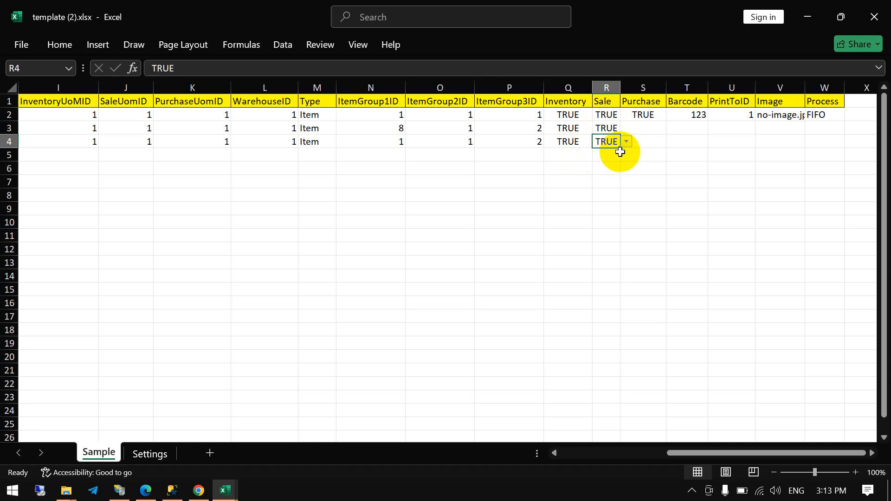
- Set Purchase to TRUE for items G001 and G002
left_click(643, 131)
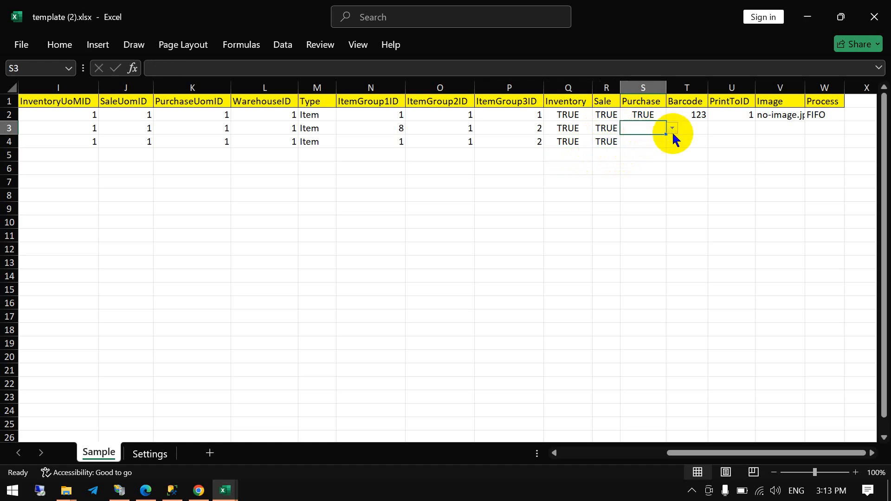
left_click(567, 123)
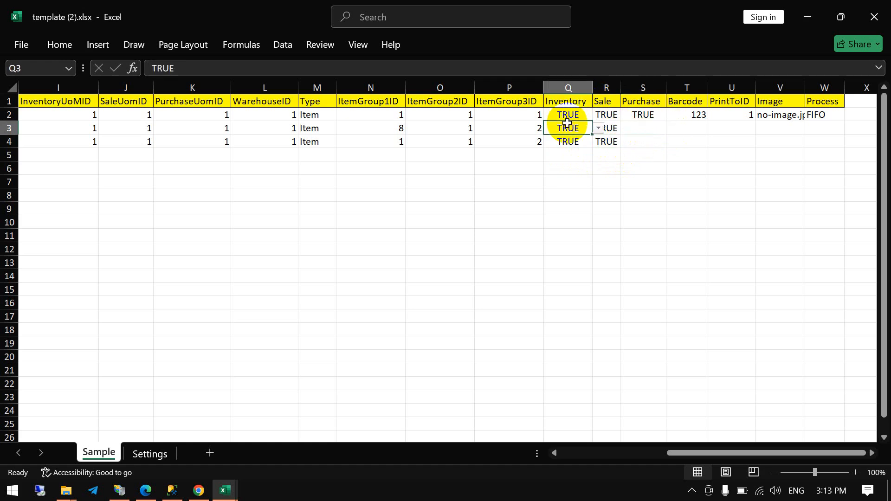
left_click(643, 125)
left_click(673, 129)
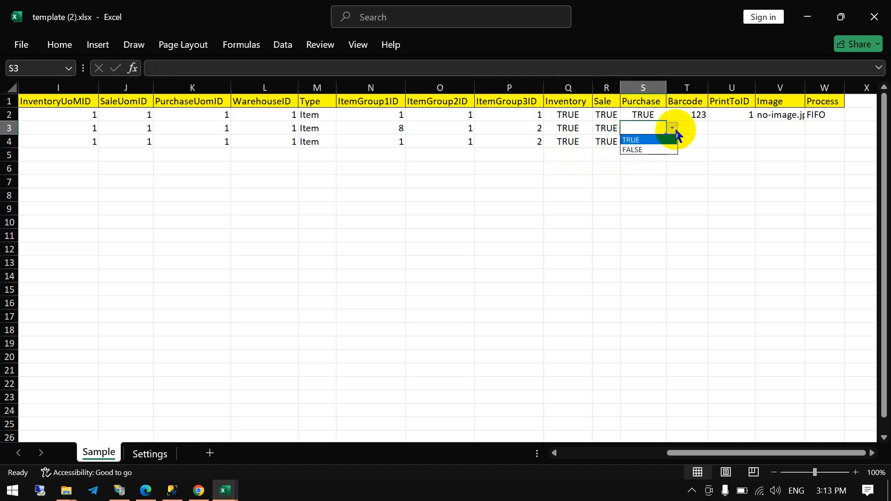
left_click(650, 140)
left_click(672, 128)
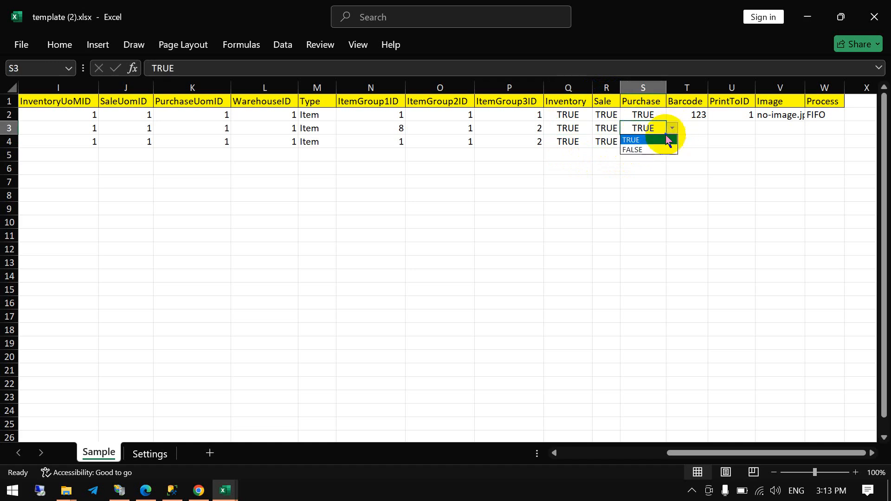
left_click(650, 149)
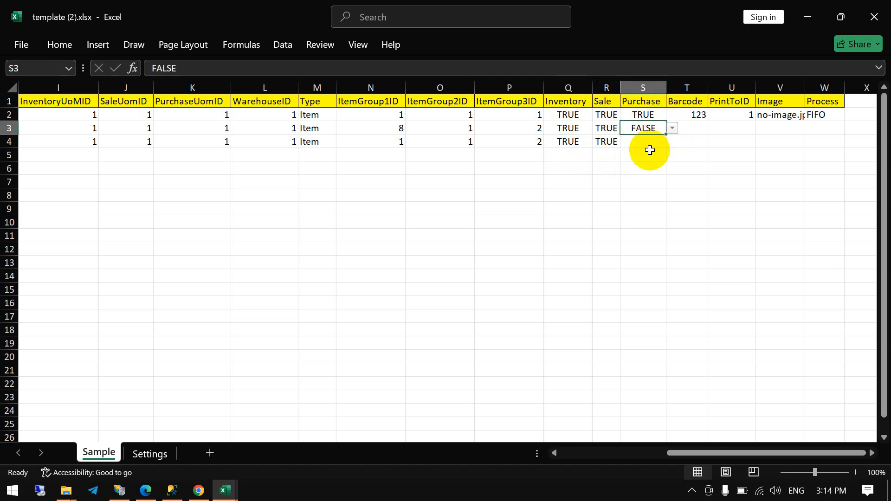
left_click(673, 128)
left_click(658, 141)
left_click(656, 141)
left_click(672, 142)
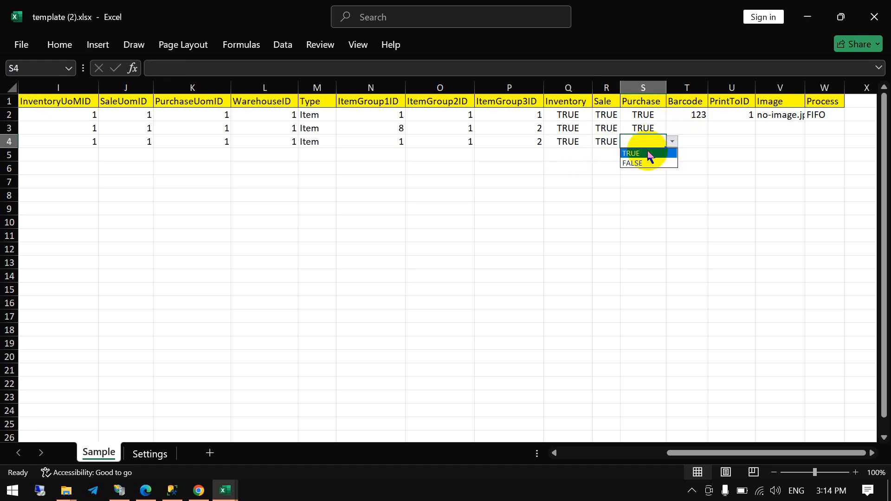
left_click(649, 155)
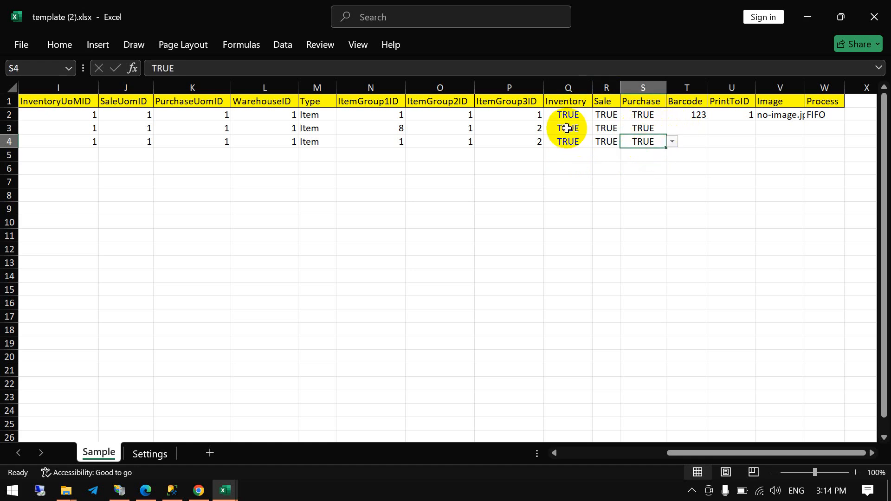
left_click_drag(567, 128, 661, 143)
- Widen the Barcode column and copy the Code values of items G001 and G002 into their Barcode cells
left_click(686, 130)
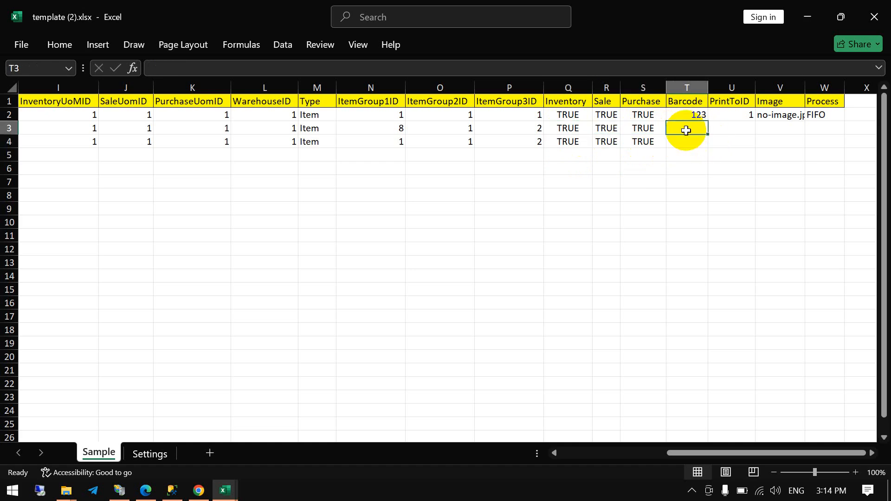
left_click_drag(708, 87, 731, 88)
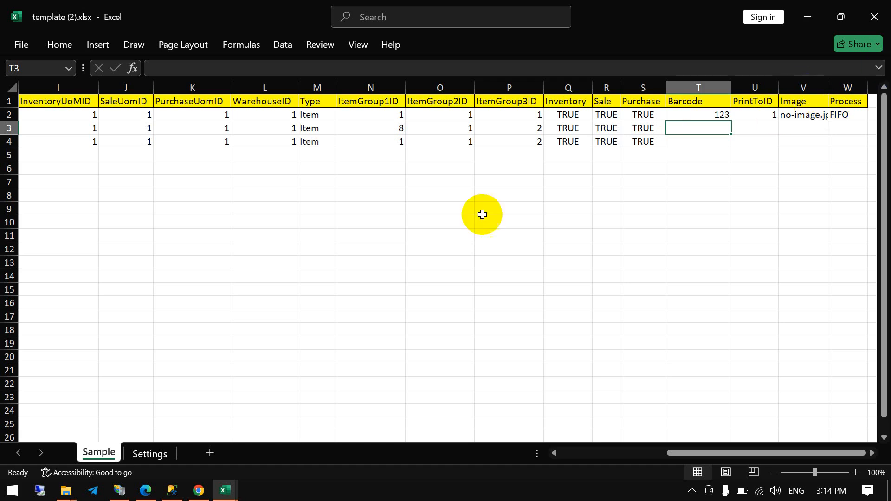
left_click_drag(195, 155, 4, 153)
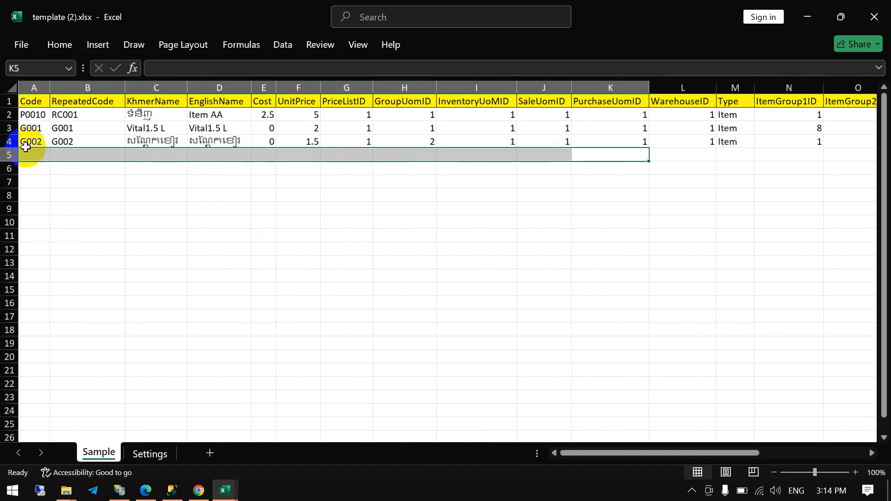
left_click(88, 140)
left_click_drag(42, 128, 40, 141)
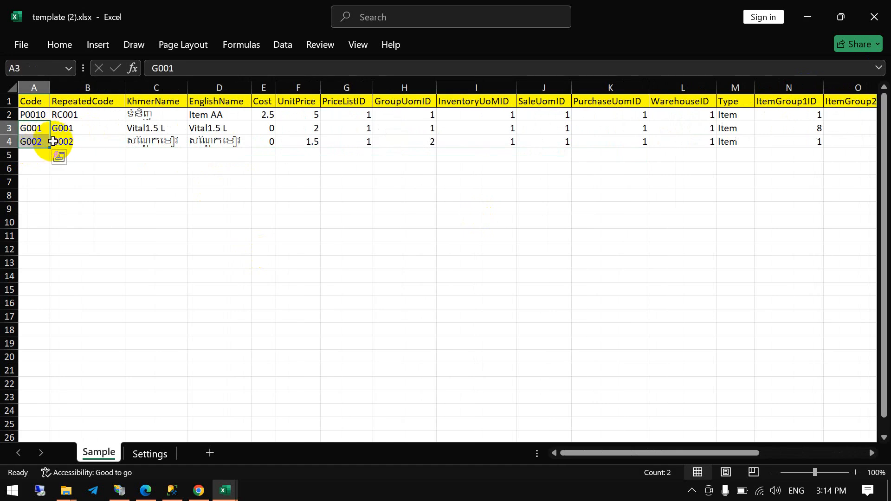
key("ctrl+c")
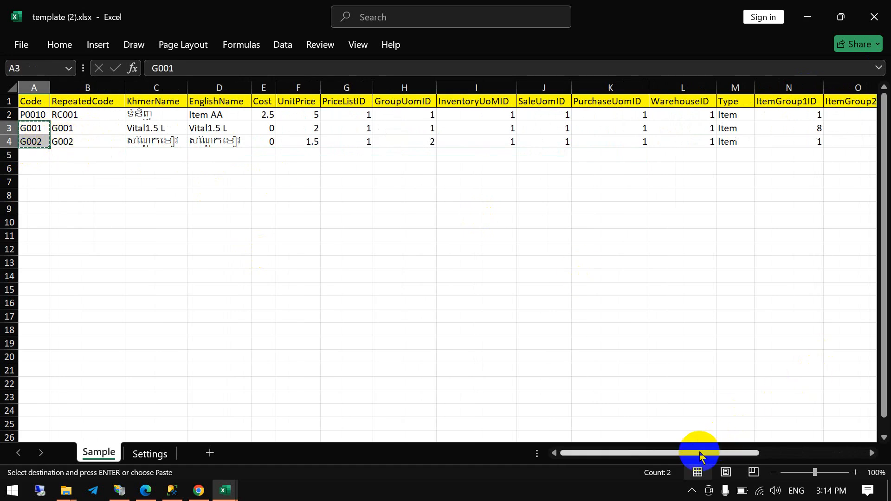
left_click_drag(701, 455, 826, 434)
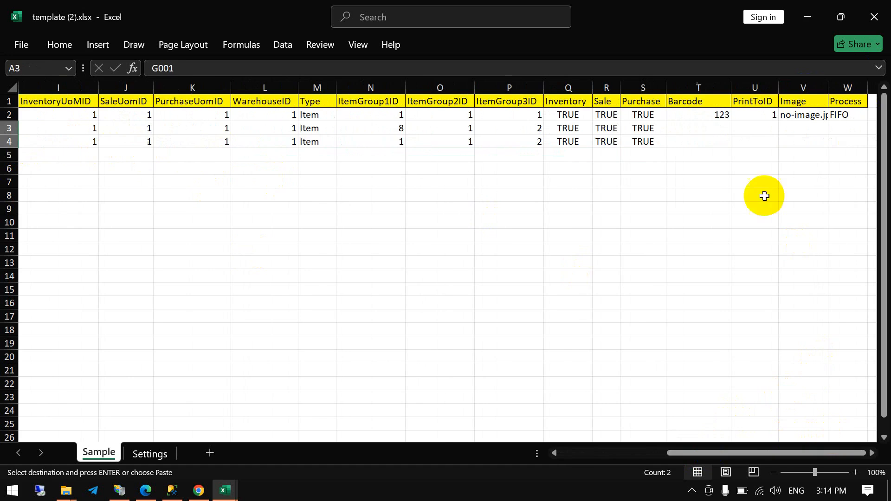
left_click(695, 126)
key("ctrl+v")
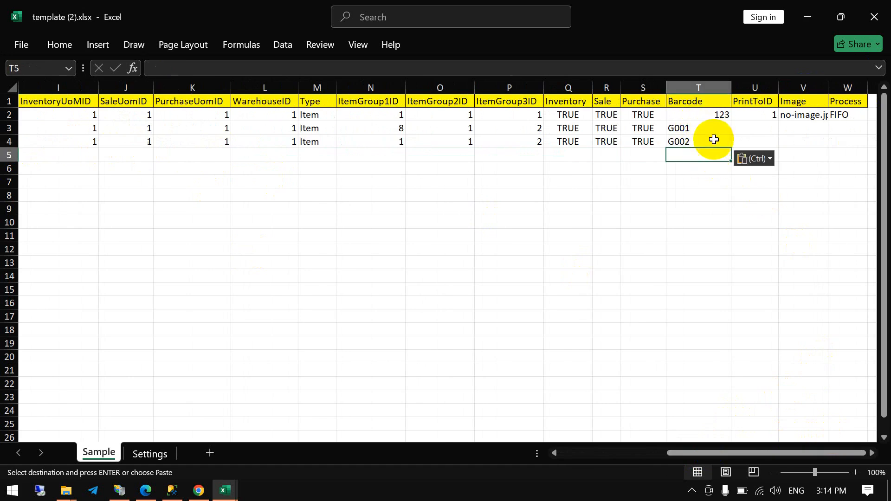
key("Down")
key("Down")
left_click(714, 128)
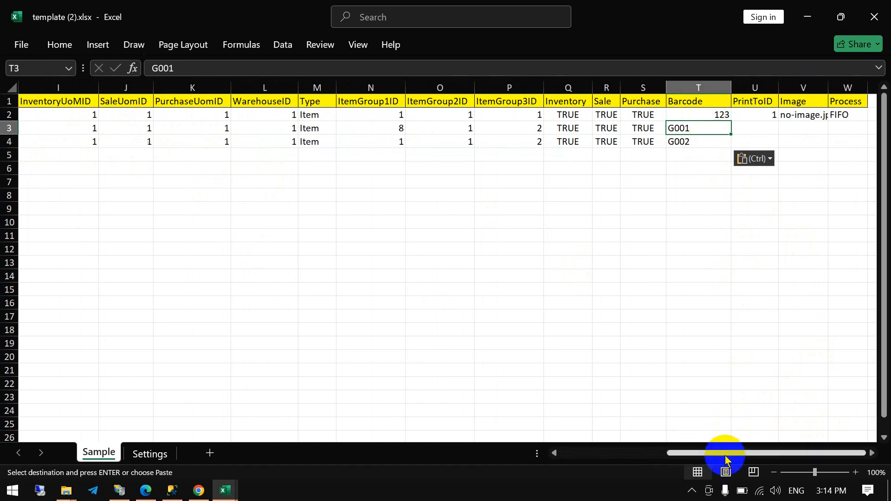
left_click_drag(726, 453, 619, 454)
left_click_drag(38, 128, 88, 140)
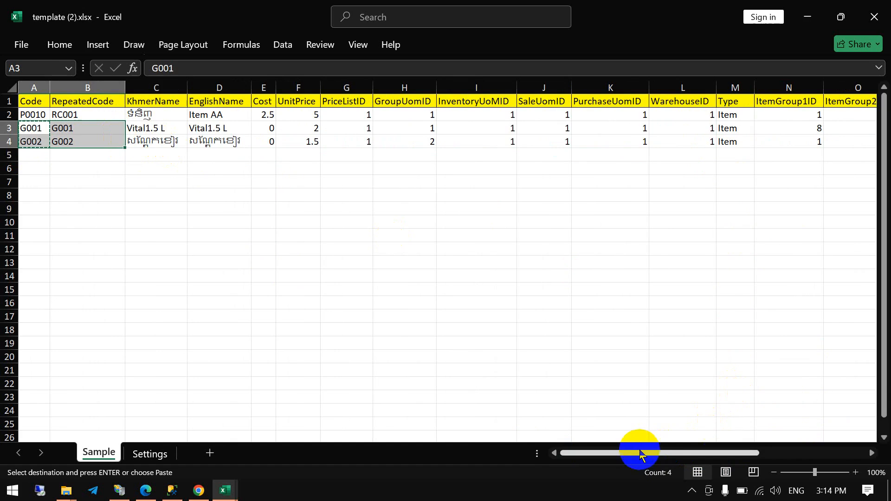
left_click_drag(639, 452, 777, 443)
- Look up the PrintToID of the Pay printer in KERNEL POS and set PrintToID to 3 for items G001 and G002 in Excel
left_click(743, 128)
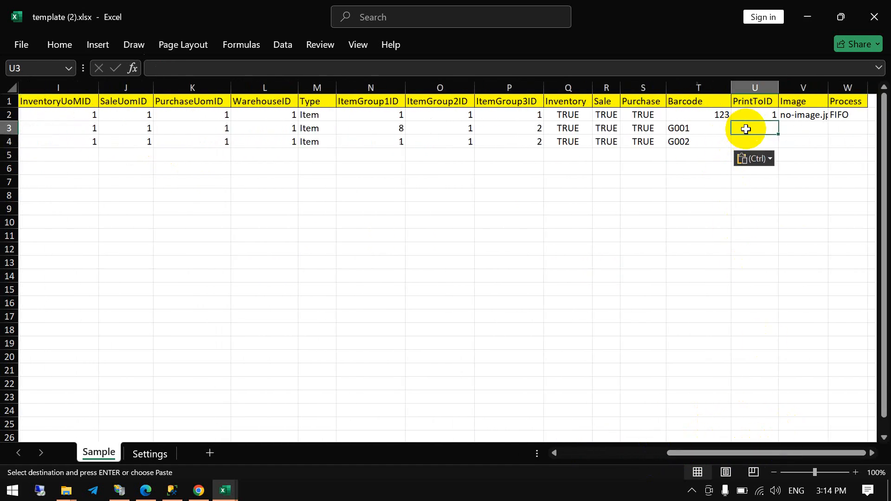
key("alt+Tab")
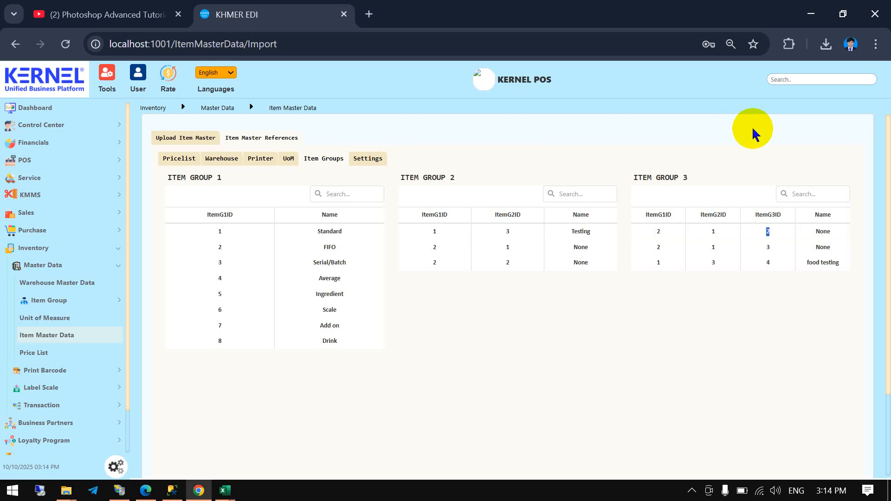
left_click(261, 161)
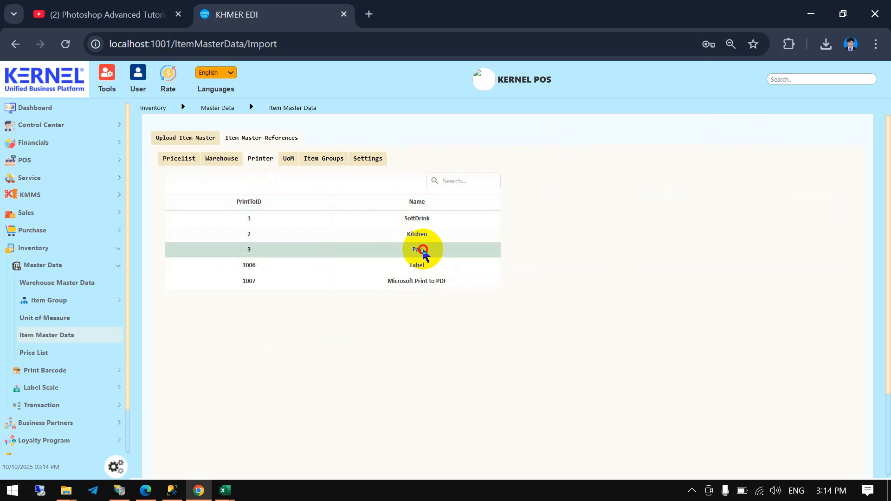
left_click_drag(423, 250, 218, 239)
left_click(247, 251)
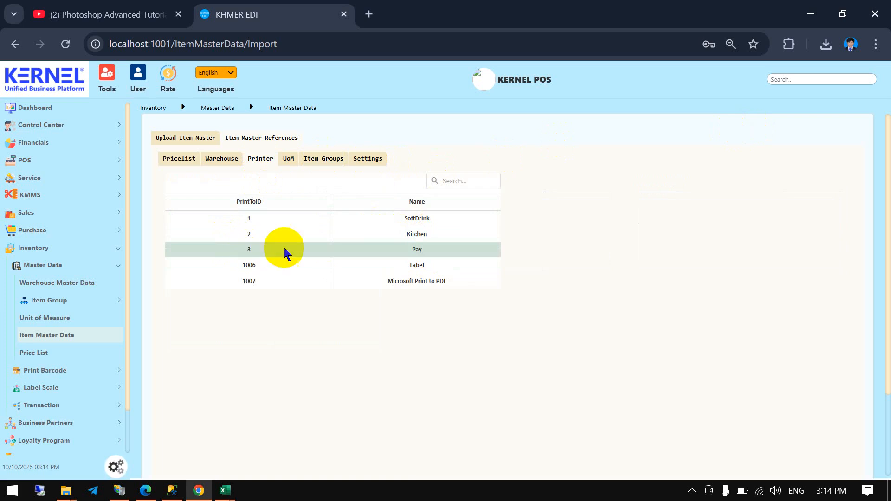
left_click_drag(453, 254, 428, 249)
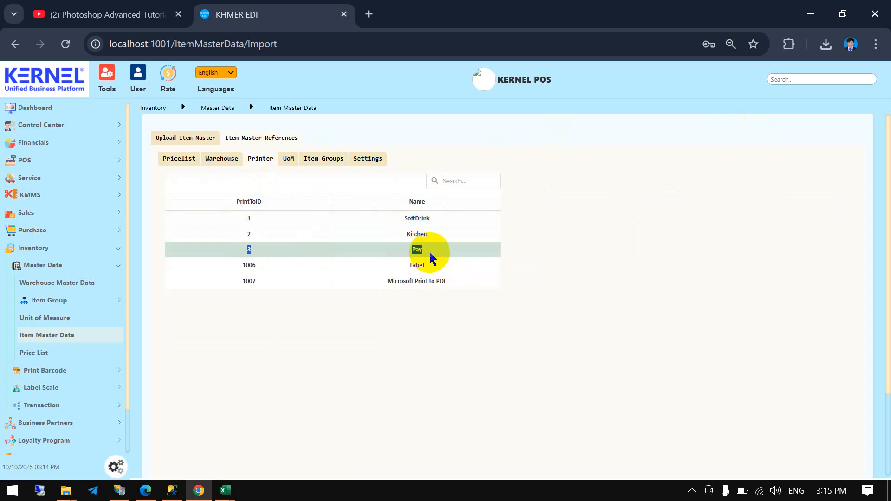
key("alt+Tab")
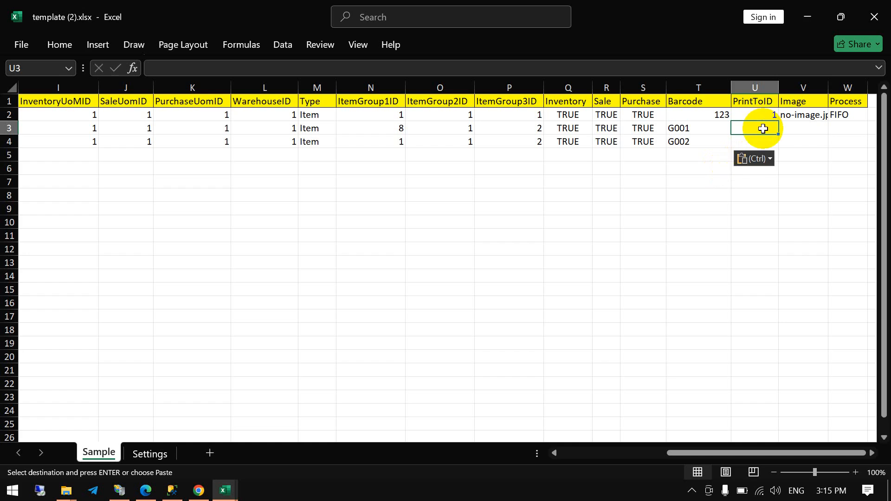
key("Escape")
type("3")
key("Return")
type("3")
key("Return")
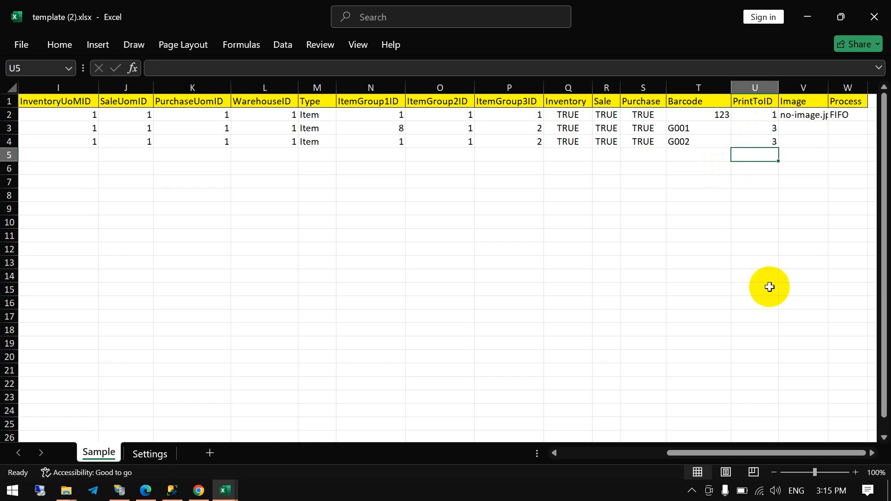
- Fill the sample item's Image value no-image.jpg down to items G001 and G002
left_click(808, 103)
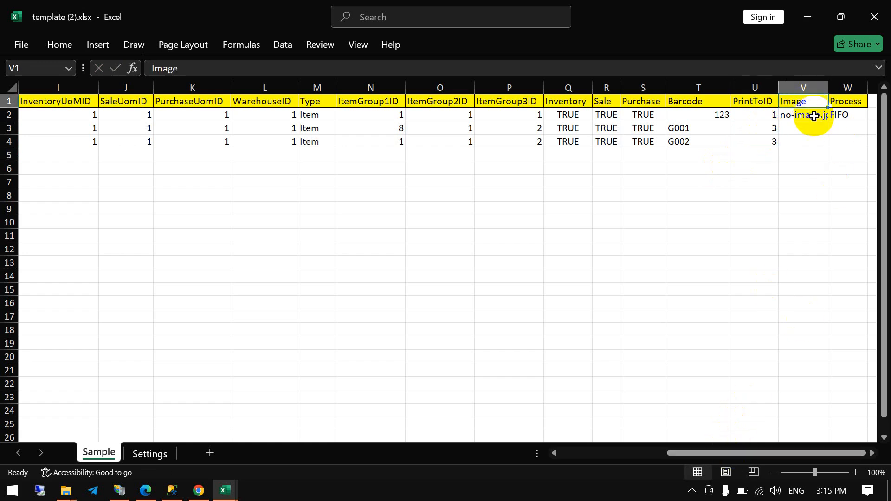
left_click(814, 116)
left_click_drag(825, 123, 824, 142)
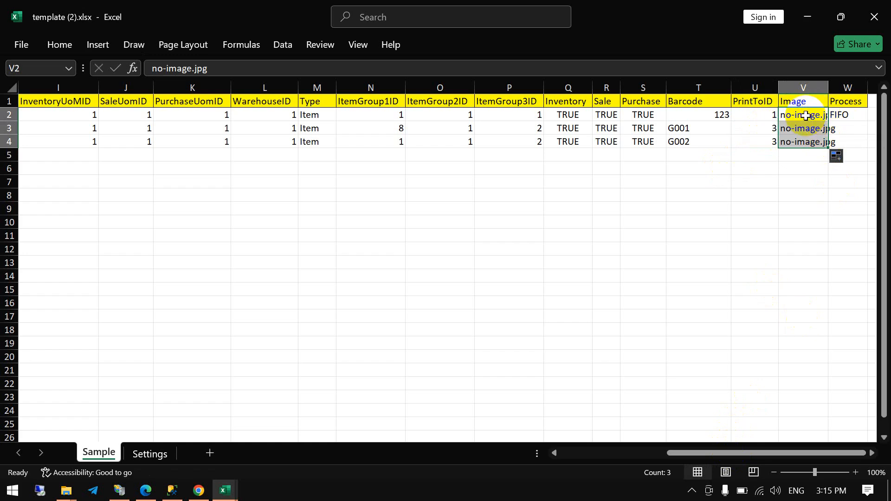
left_click(805, 116)
left_click(813, 145)
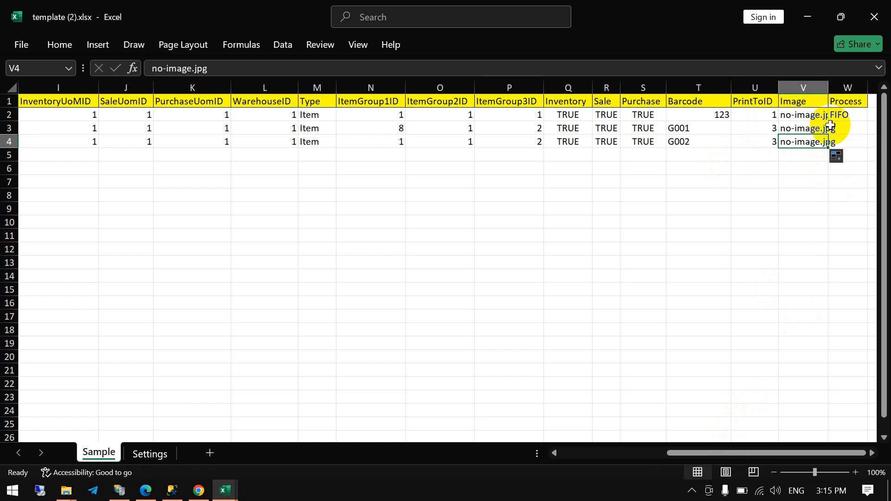
- Set Process to FIFO for items G001 and G002
left_click(846, 123)
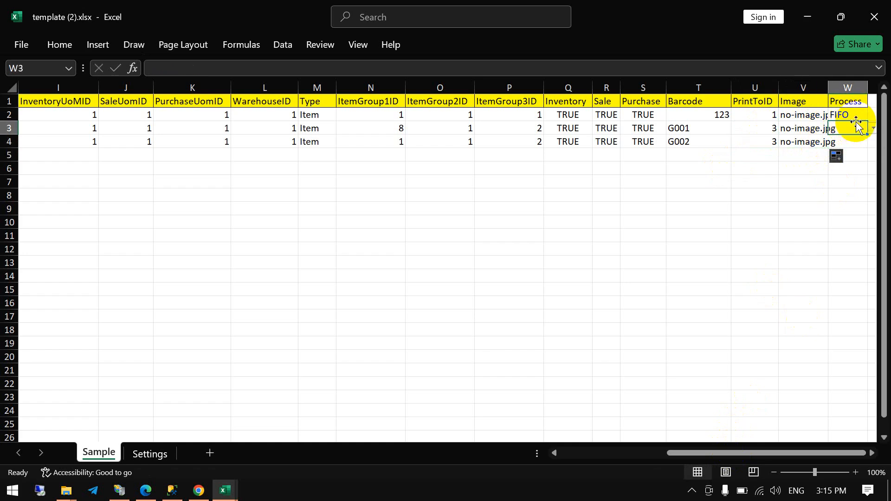
left_click(840, 113)
left_click(855, 123)
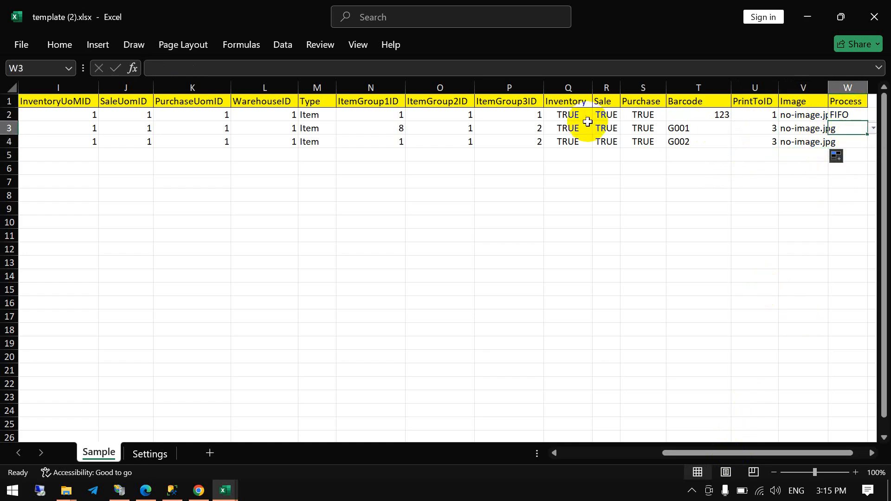
left_click(873, 128)
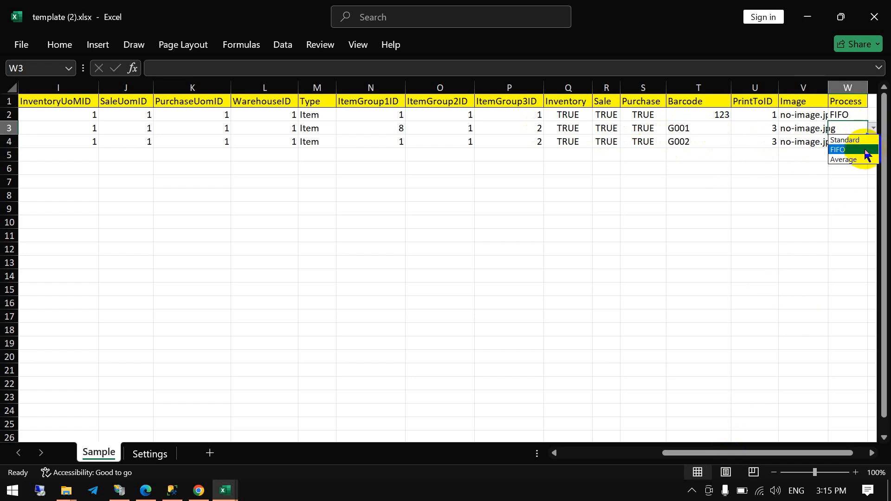
left_click(865, 149)
left_click(859, 139)
left_click(873, 142)
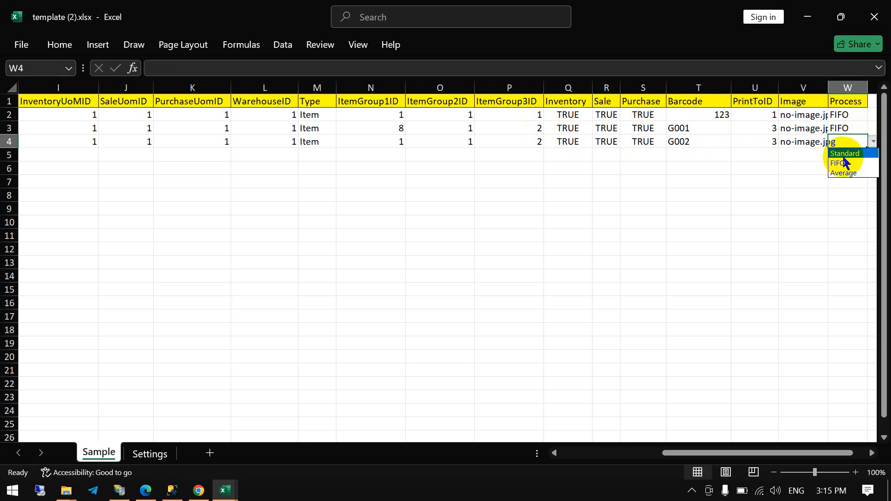
left_click(859, 153)
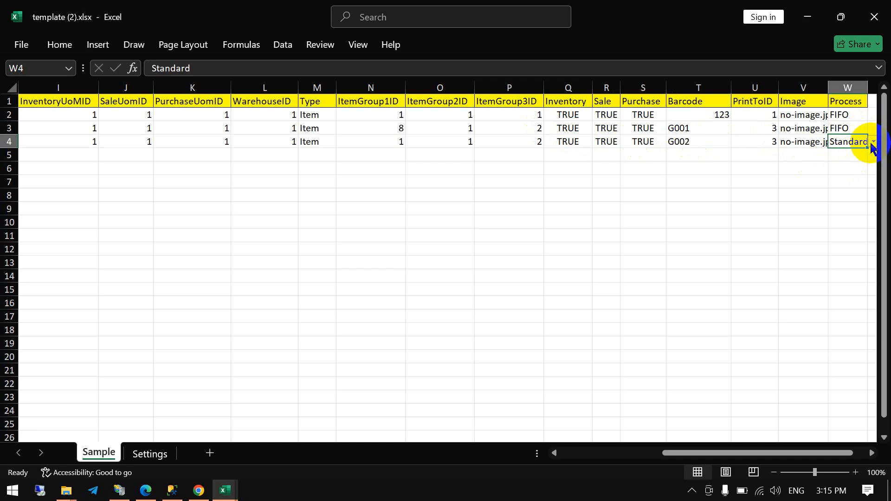
left_click(873, 143)
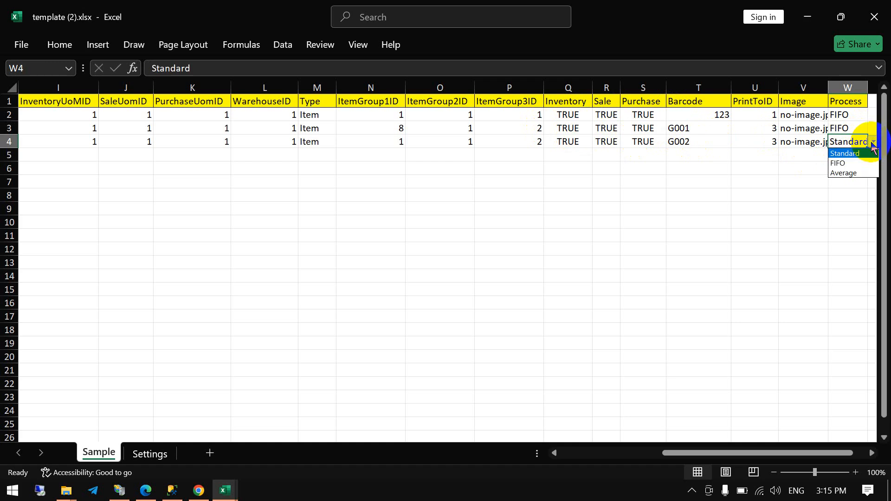
left_click(856, 162)
- Delete the sample item row P0010 from the Sample sheet, keeping only the header and items G001 and G002
left_click(655, 169)
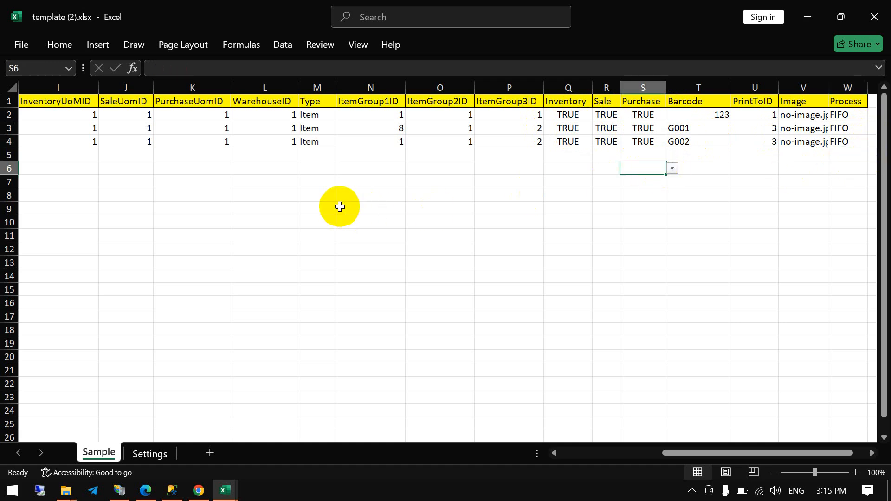
left_click_drag(773, 454, 596, 461)
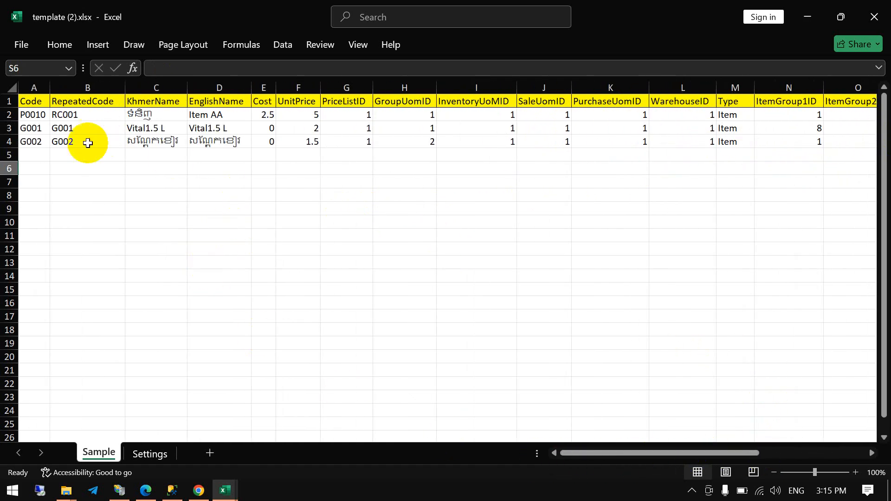
left_click_drag(41, 131, 764, 144)
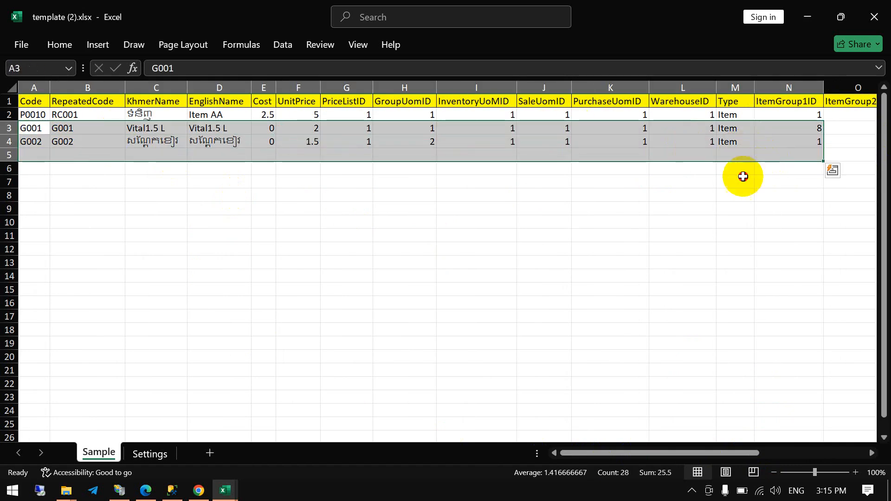
left_click(738, 181)
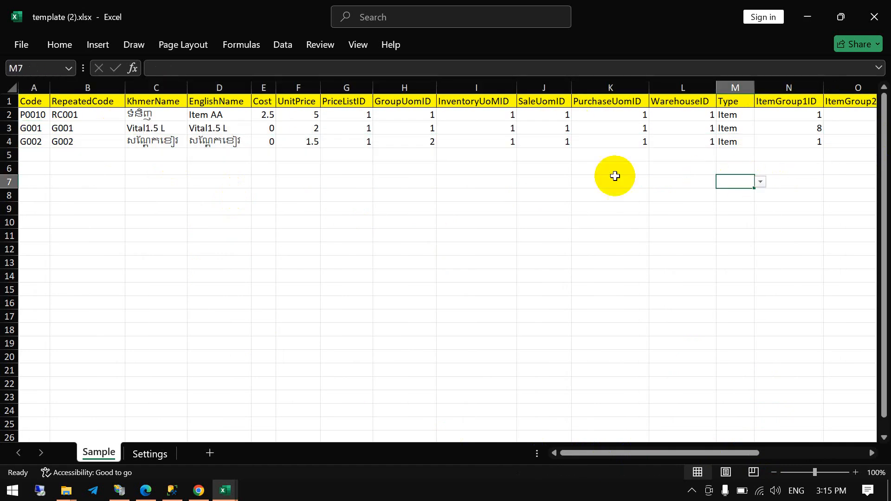
left_click(9, 116)
right_click(9, 116)
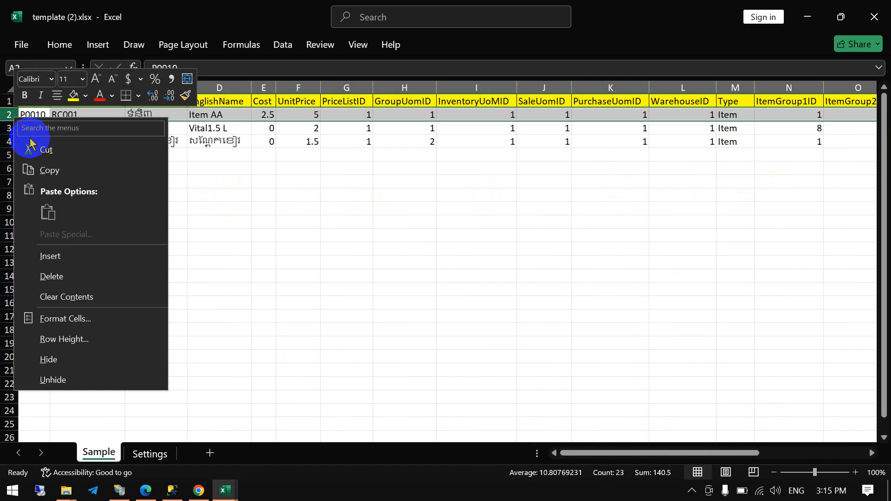
left_click(90, 275)
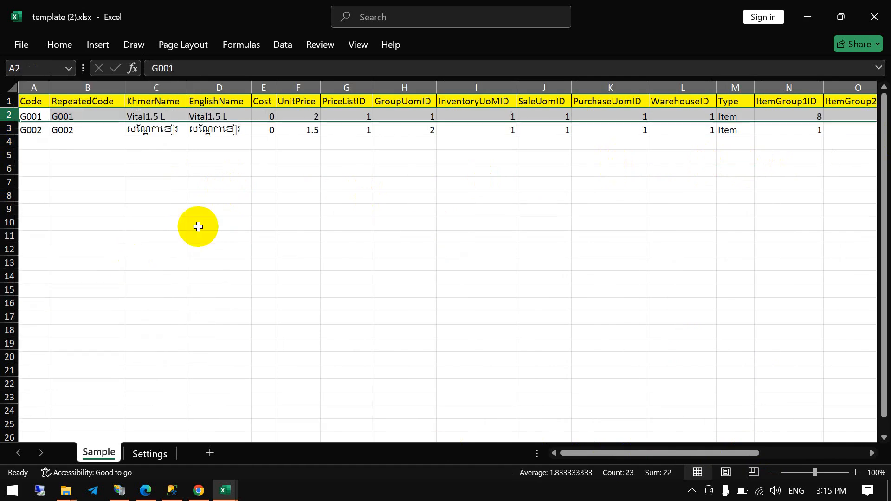
left_click(413, 190)
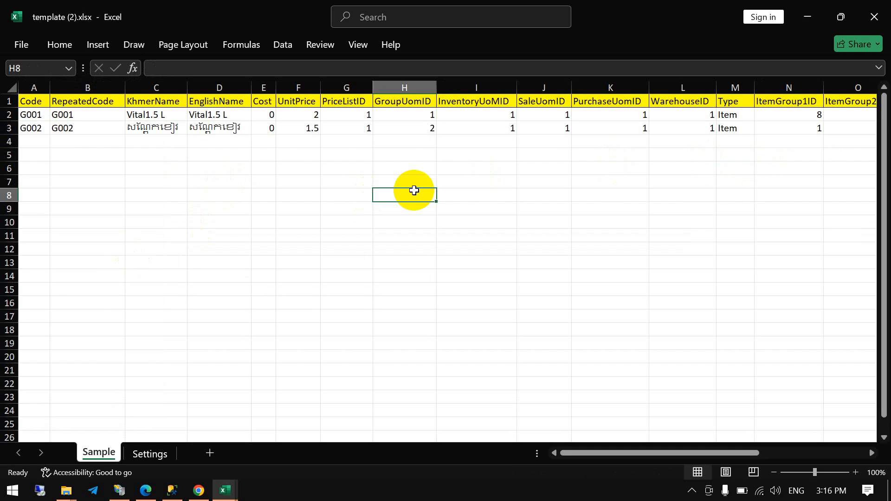
- Save a copy of the workbook to the Desktop as template.xlsx in Excel Workbook format
left_click(21, 43)
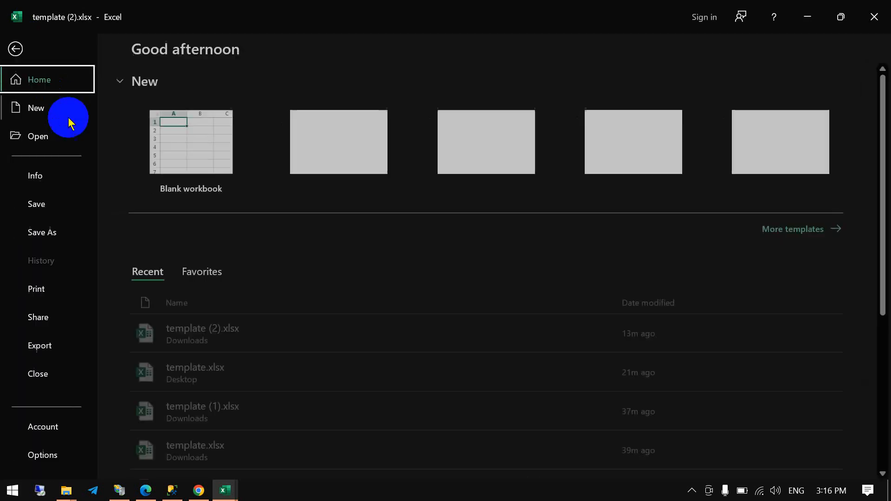
left_click(64, 244)
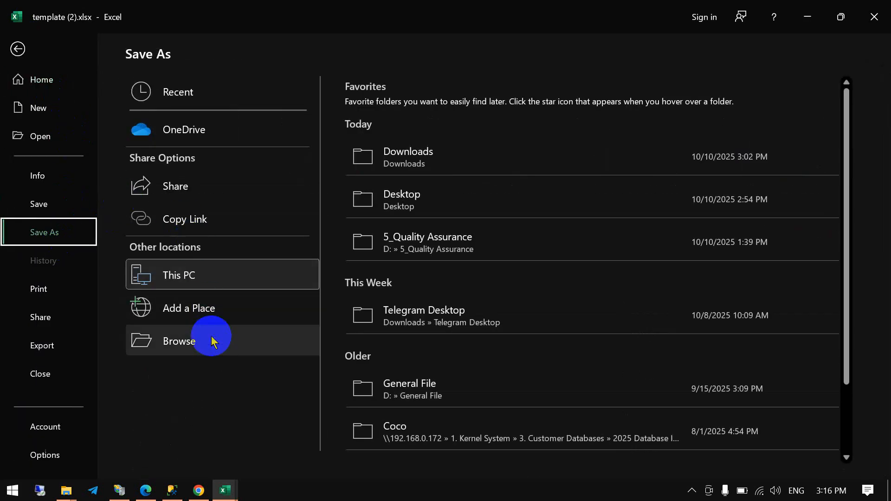
left_click(221, 279)
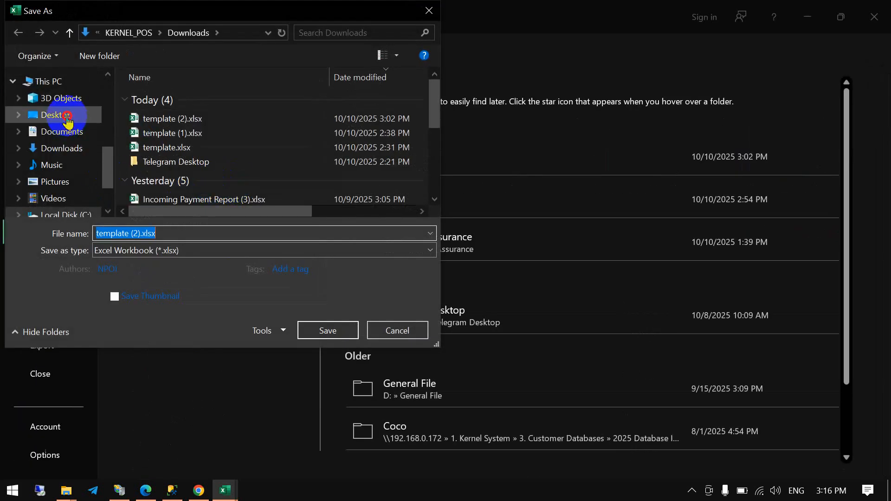
left_click(51, 115)
left_click(171, 230)
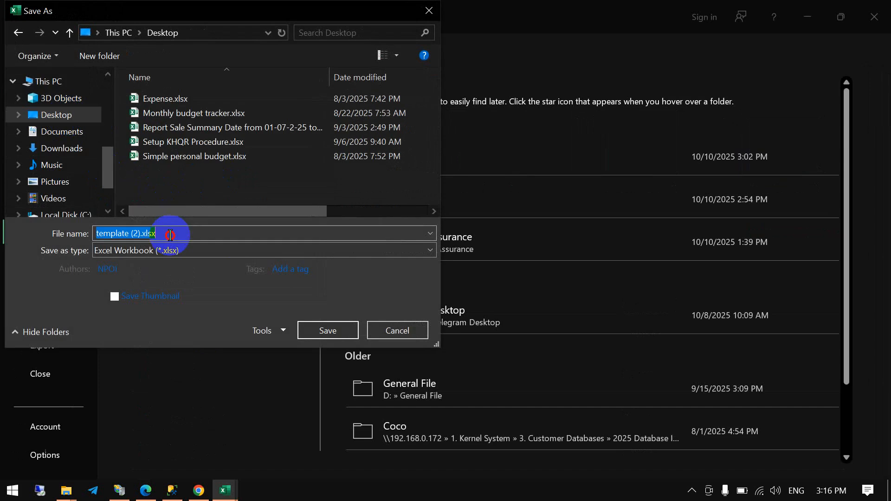
left_click(141, 233)
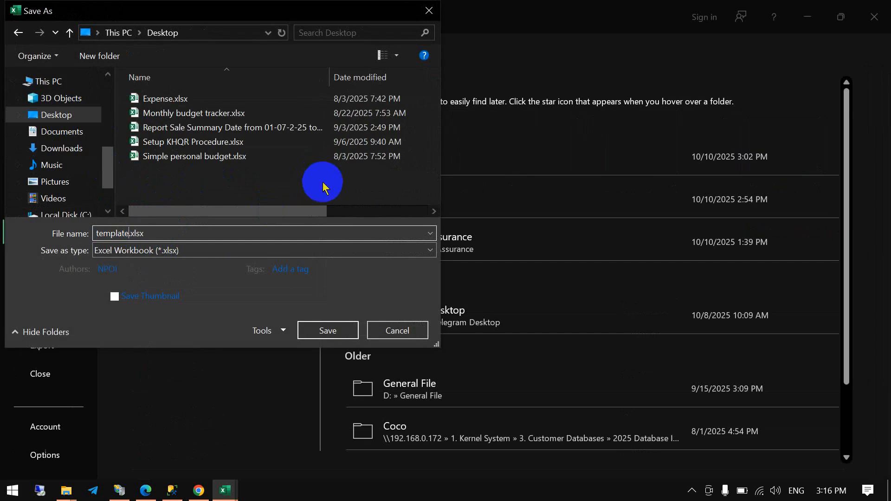
left_click(339, 329)
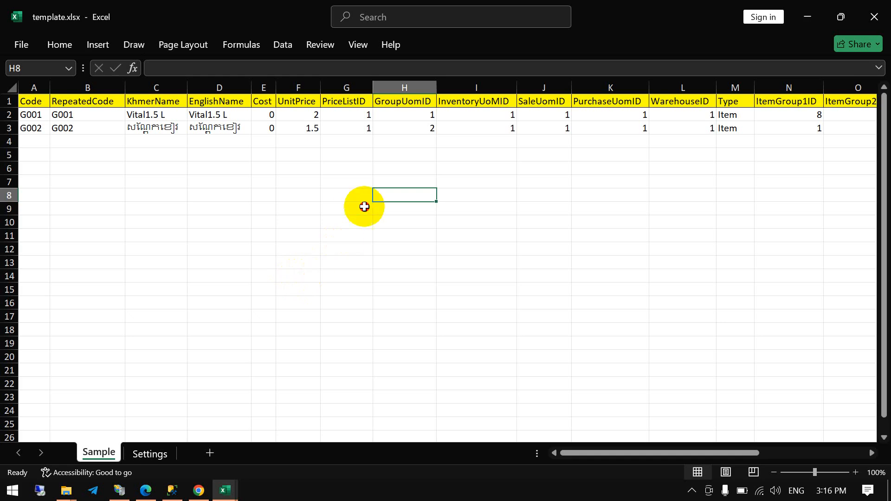
left_click(364, 207)
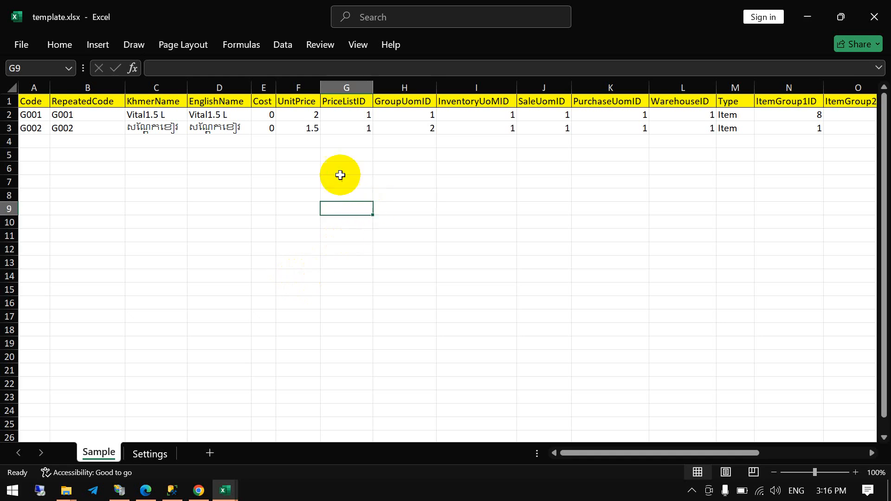
left_click(330, 154)
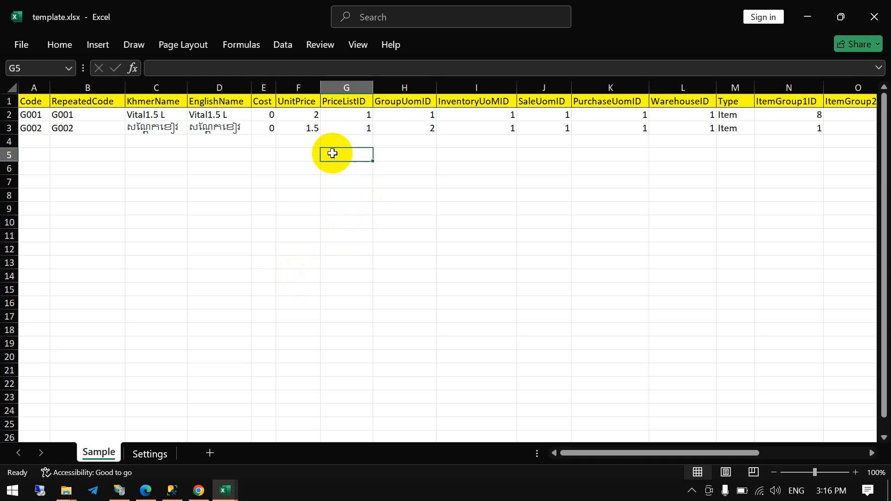
- Switch to KERNEL POS in the browser and choose template.xlsx from the Desktop as the Upload Item Master file
left_click(803, 15)
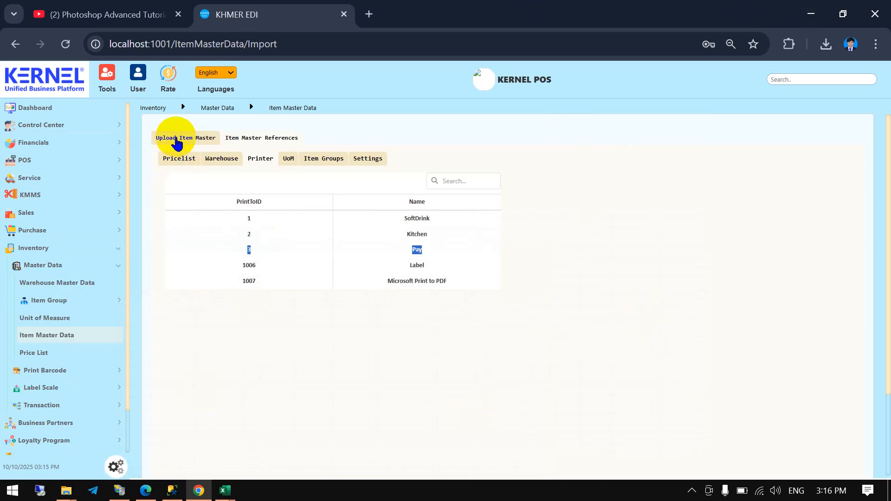
left_click(176, 139)
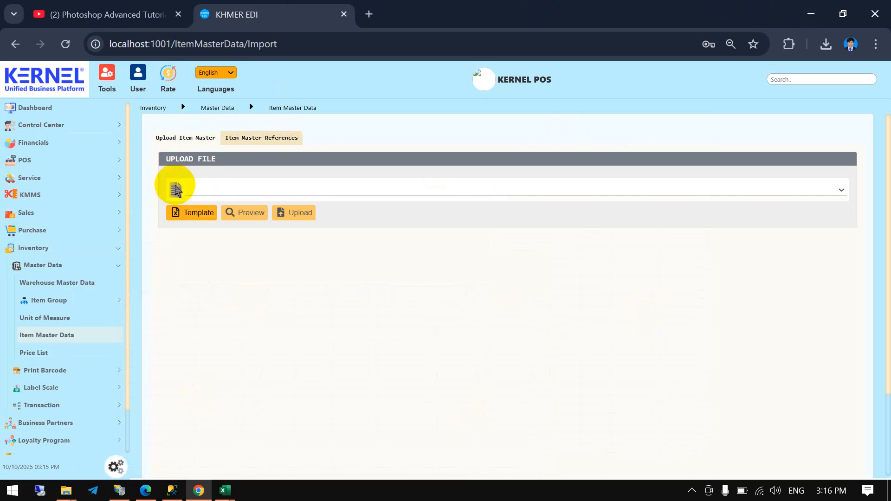
left_click(176, 191)
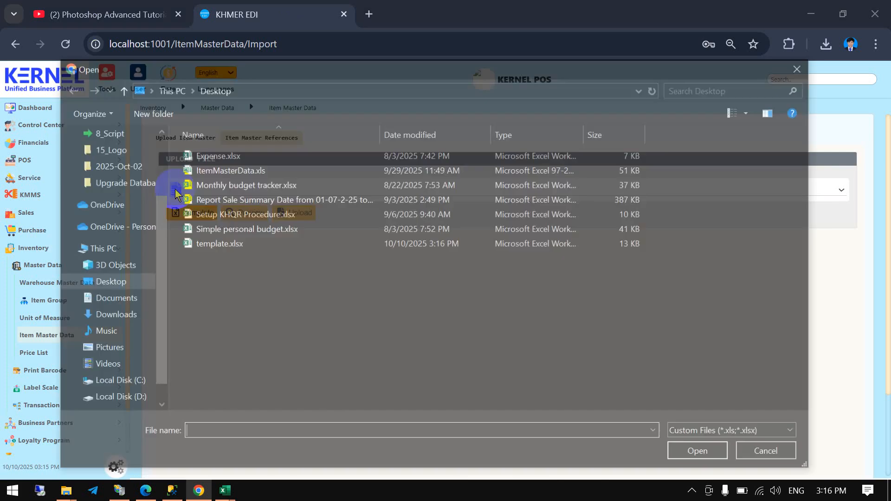
double_click(232, 244)
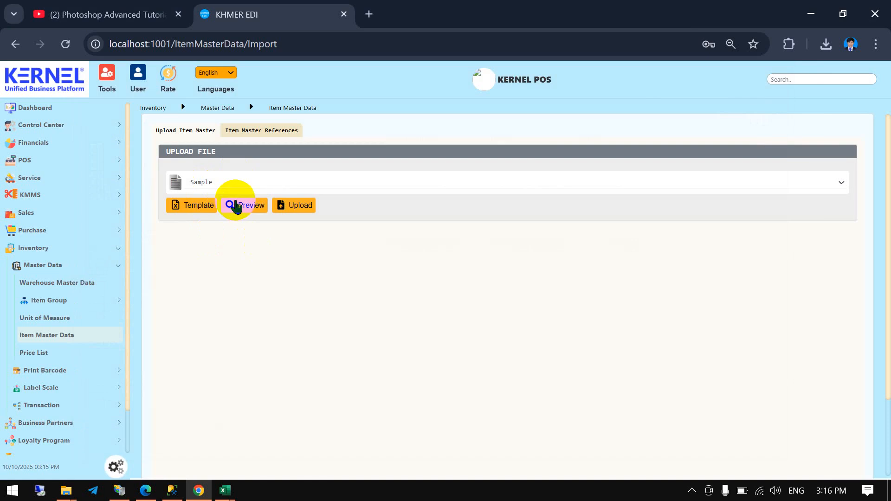
- Preview the Sample sheet's item rows, check their columns, and upload them to the item master
left_click(240, 207)
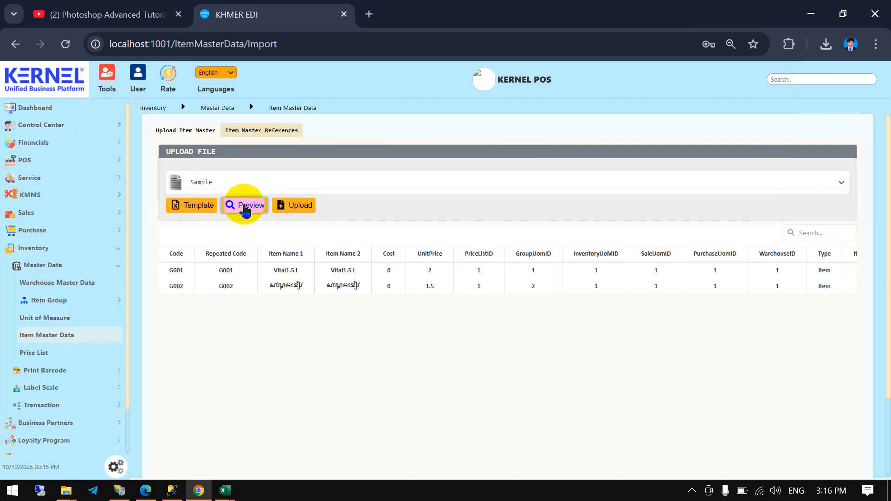
scroll(352, 325, "down", 2)
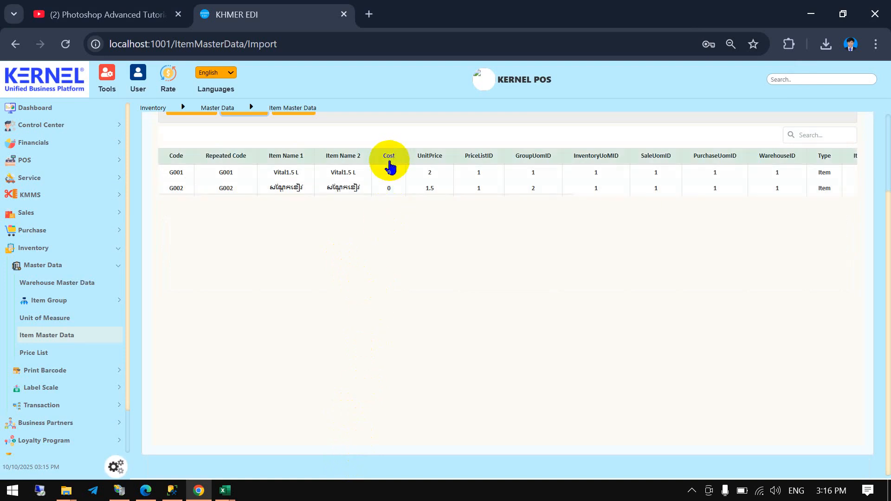
scroll(367, 423, "up", 2)
scroll(344, 431, "down", 2)
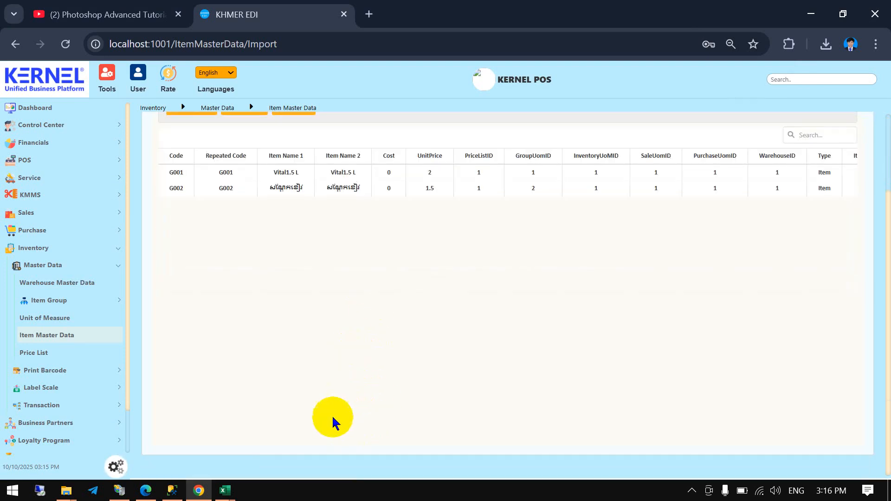
scroll(498, 309, "up", 2)
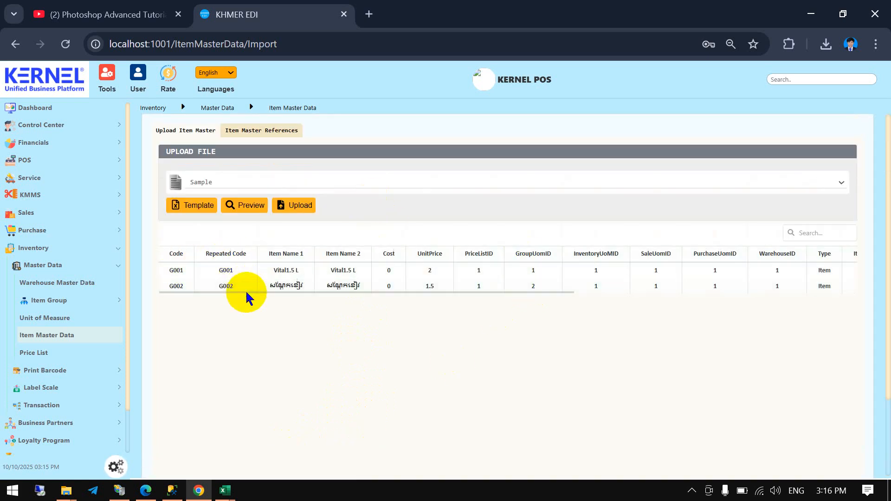
mouse_move(246, 292)
left_mouse_down()
mouse_move(610, 312)
mouse_move(770, 285)
mouse_move(10, 284)
left_mouse_up()
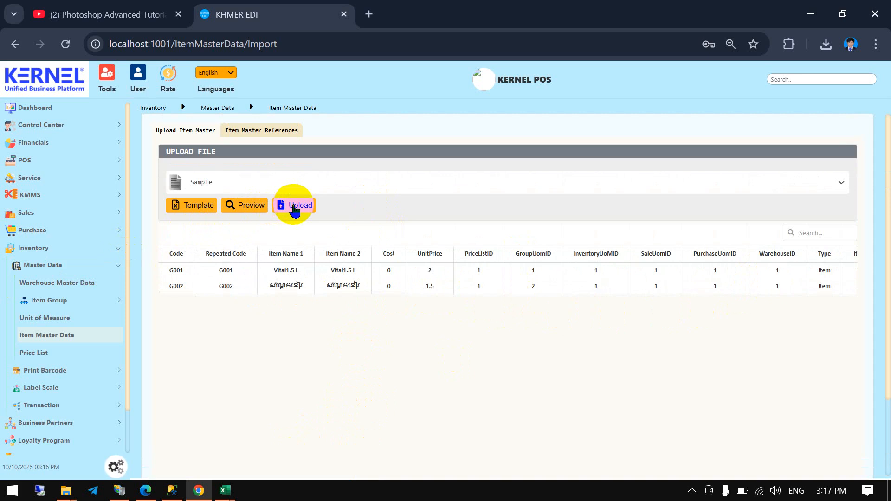
left_click(294, 208)
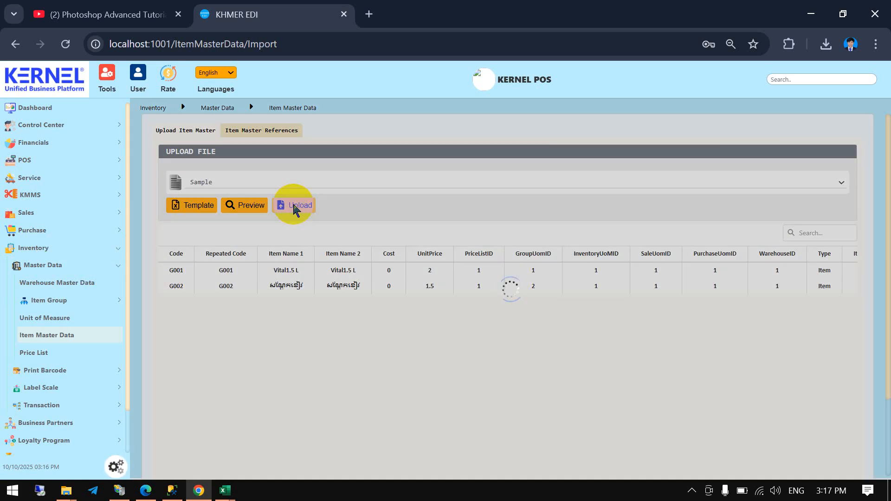
left_click_drag(275, 143, 159, 127)
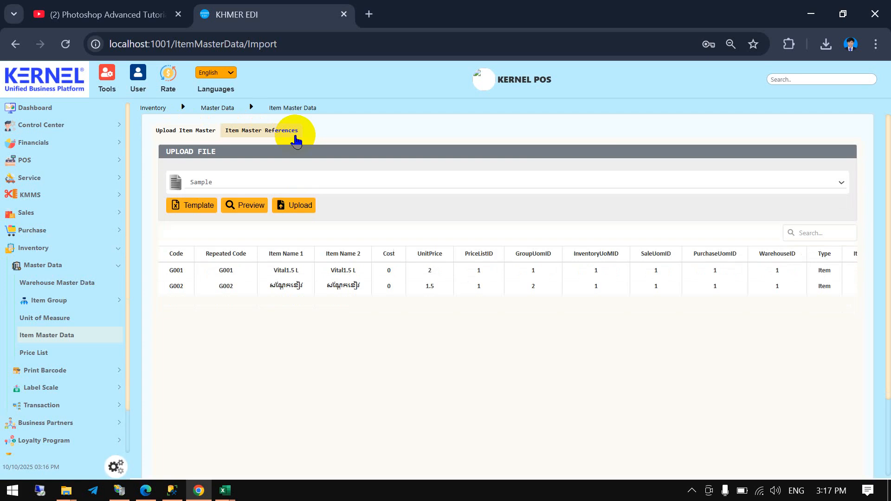
- Open the Item Master Data list, show 150 items per page, and check the entries for G001 and G002
left_click(80, 333)
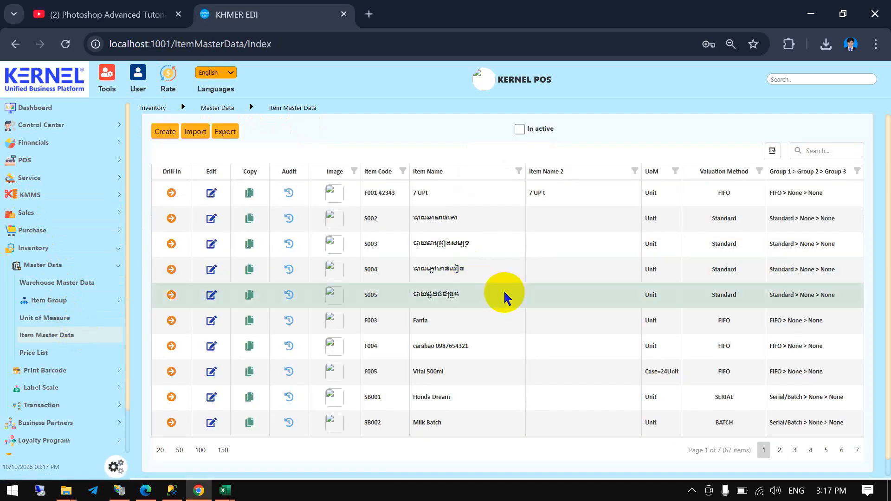
scroll(487, 325, "down", 2)
left_click(221, 434)
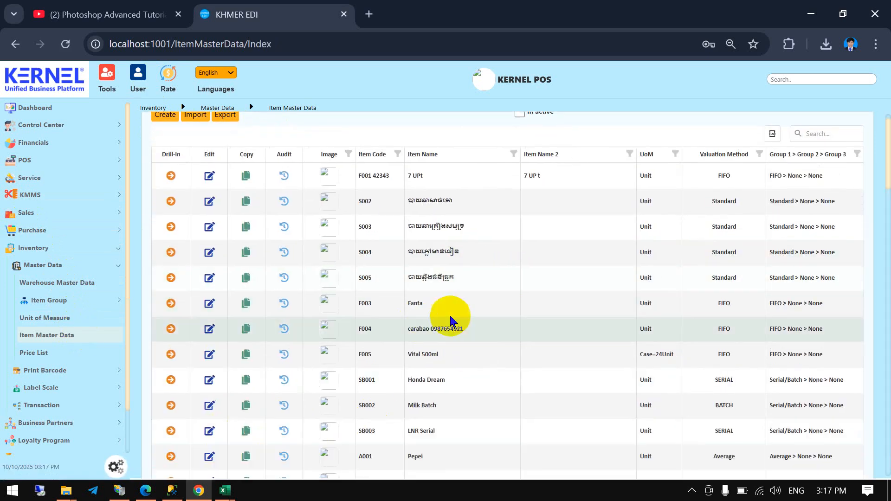
scroll(492, 314, "down", 15)
scroll(497, 314, "down", 4)
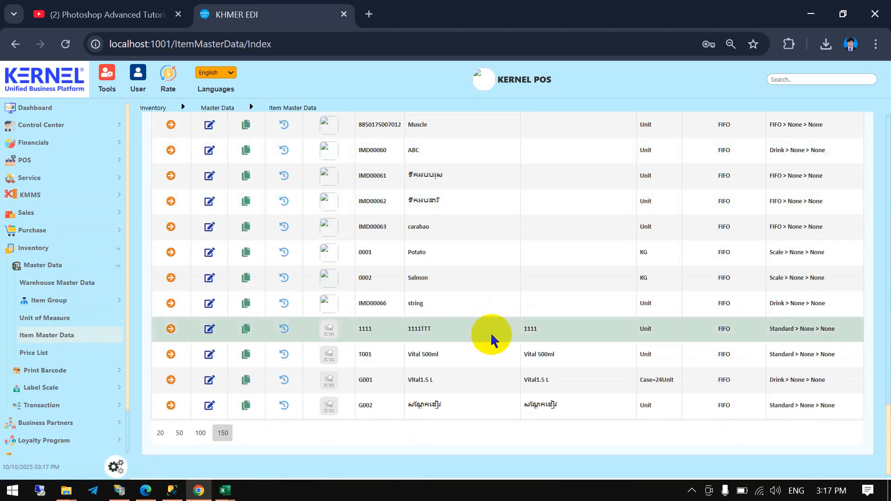
left_click_drag(355, 380, 810, 413)
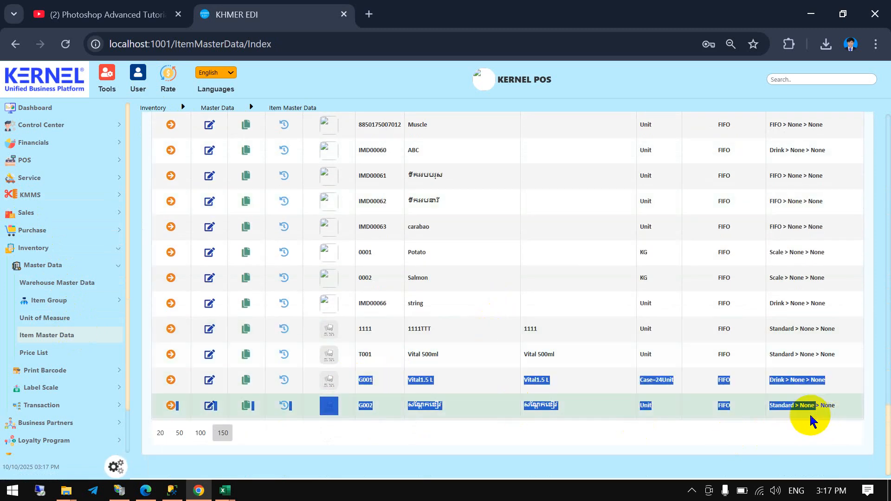